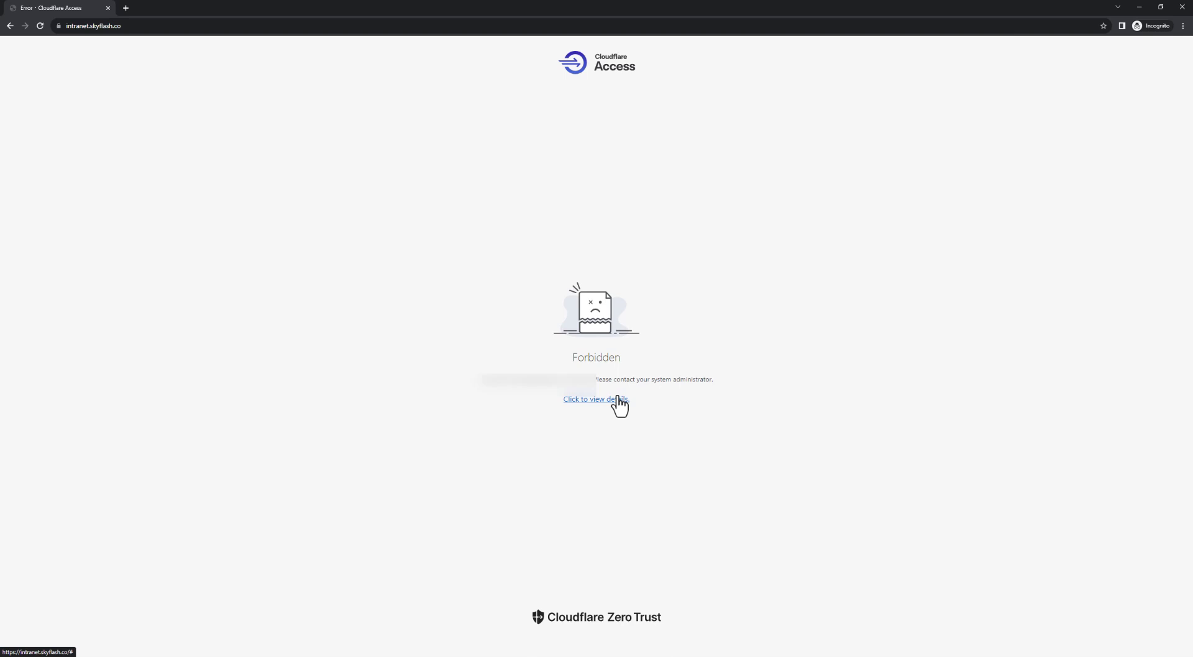
Expand the access-denied (403) details and turn on the WARP connection from the tray
left_click(618, 401)
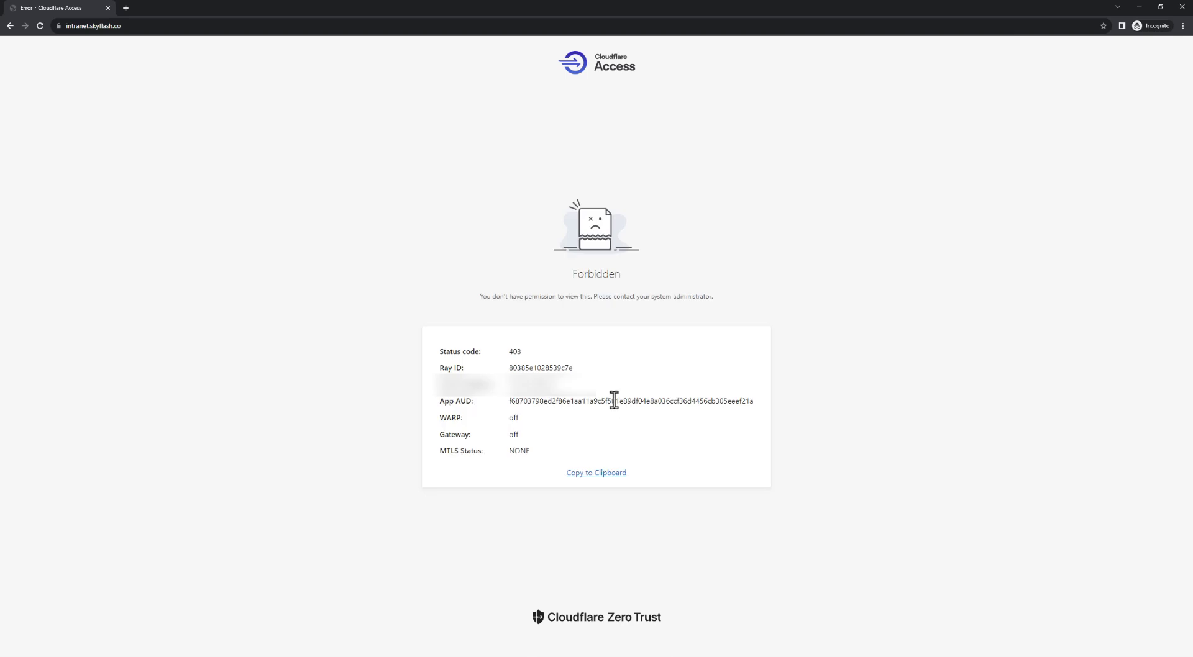
left_click(1124, 654)
left_click(1117, 619)
left_click(1107, 533)
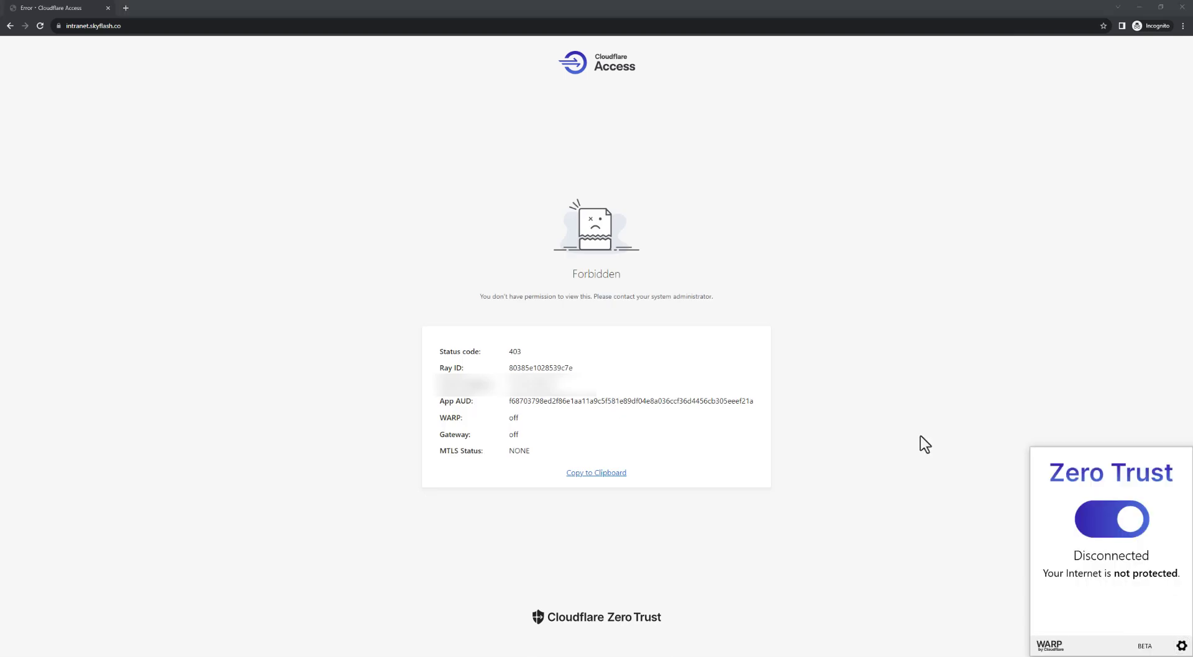
Reload the intranet and sign in via Skyflash Company Directory (Okta) using saved credentials and Google Authenticator
left_click(40, 25)
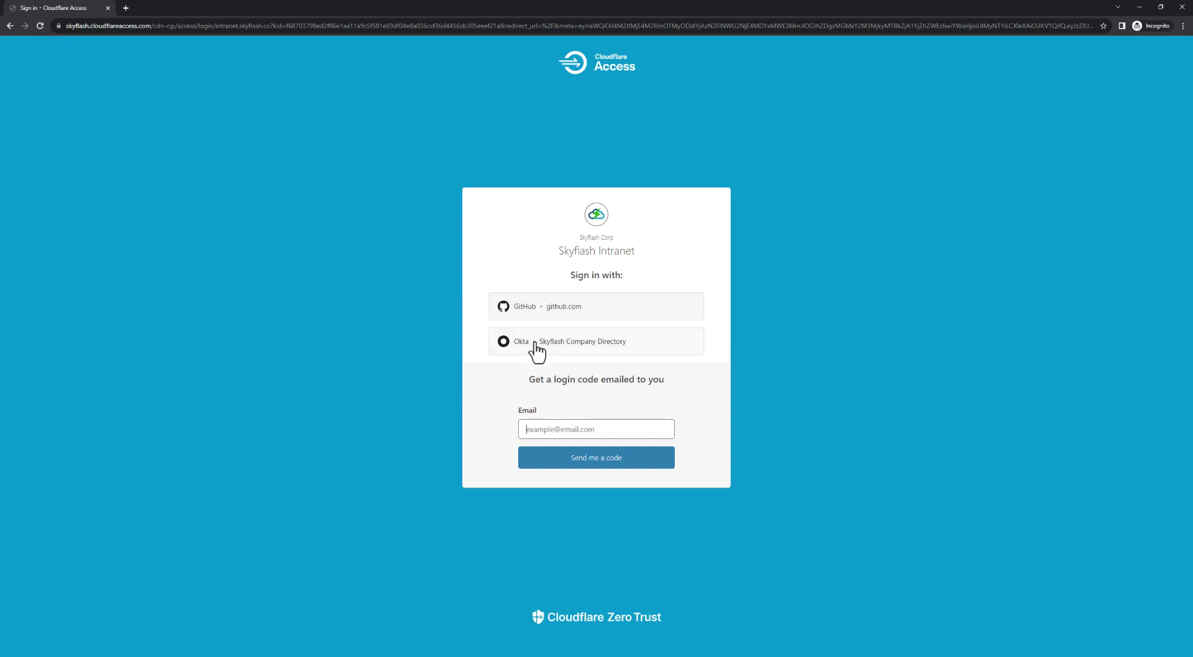
left_click(535, 347)
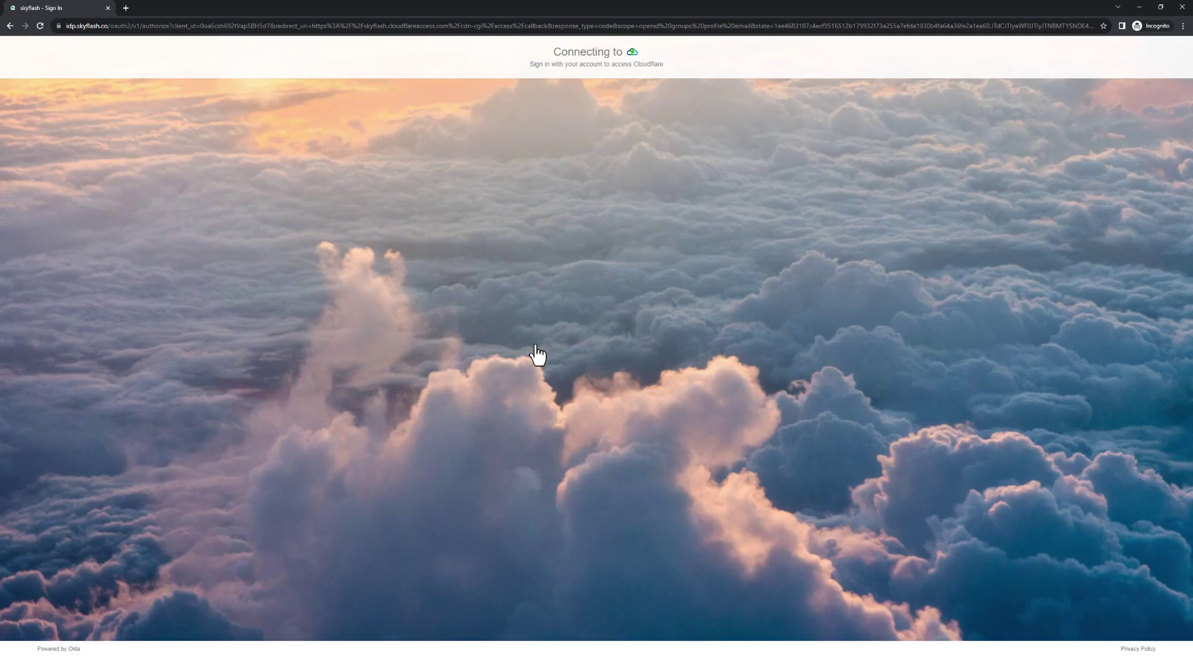
key("Down")
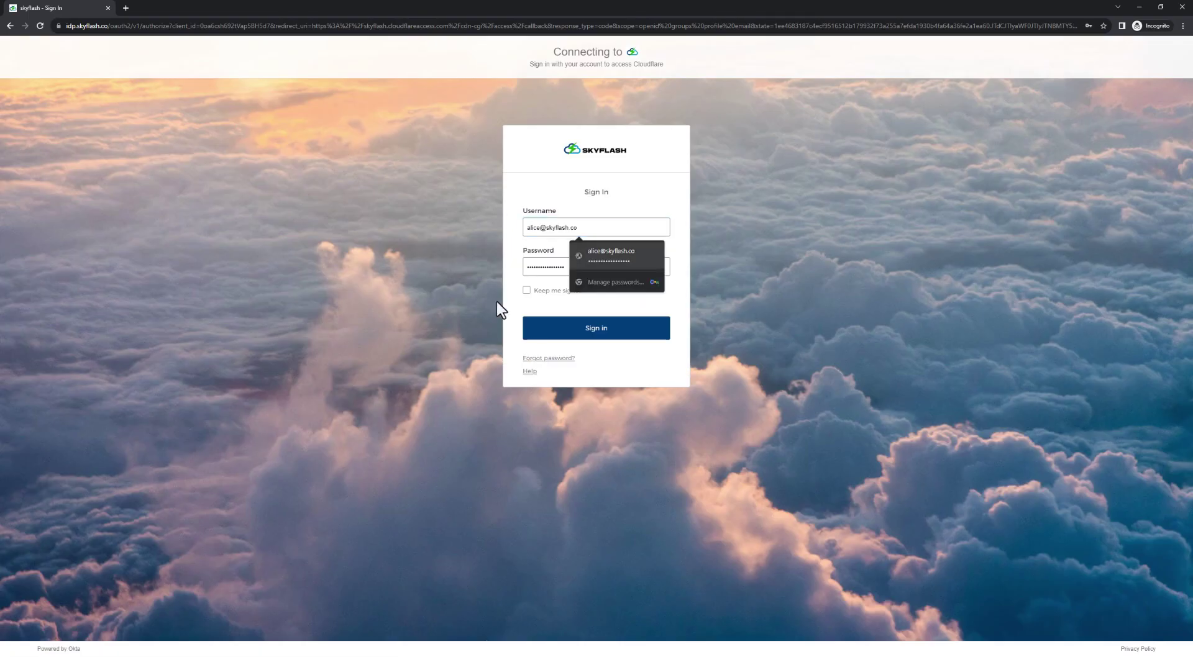
key("Return")
key("Return")
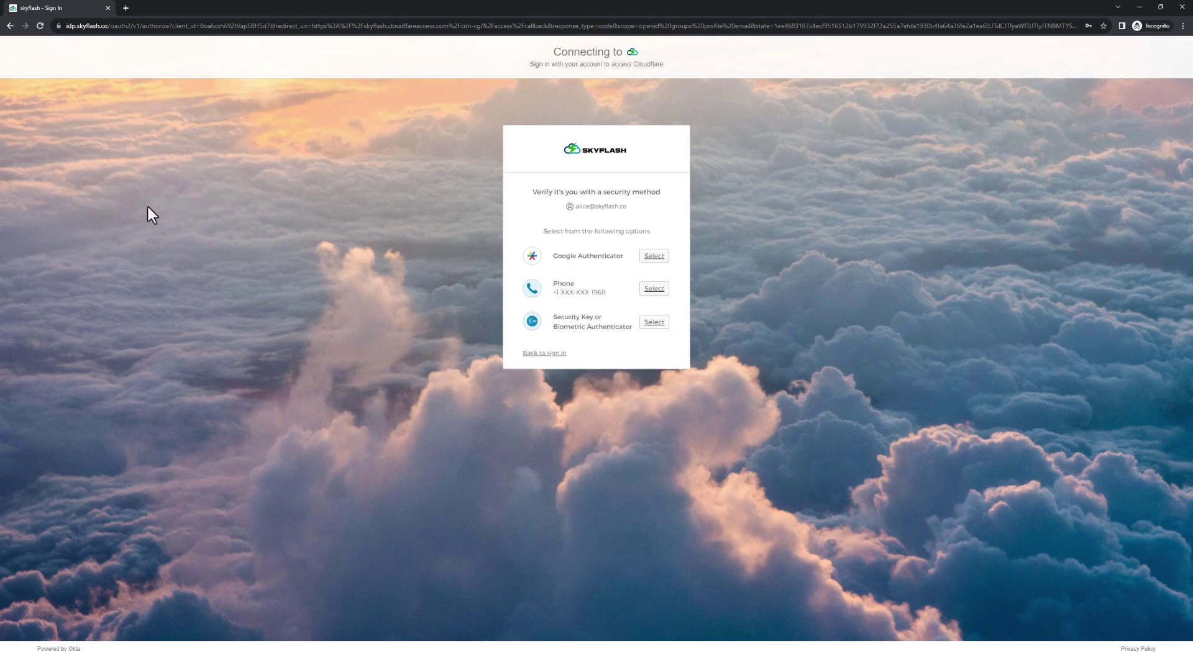
left_click(660, 256)
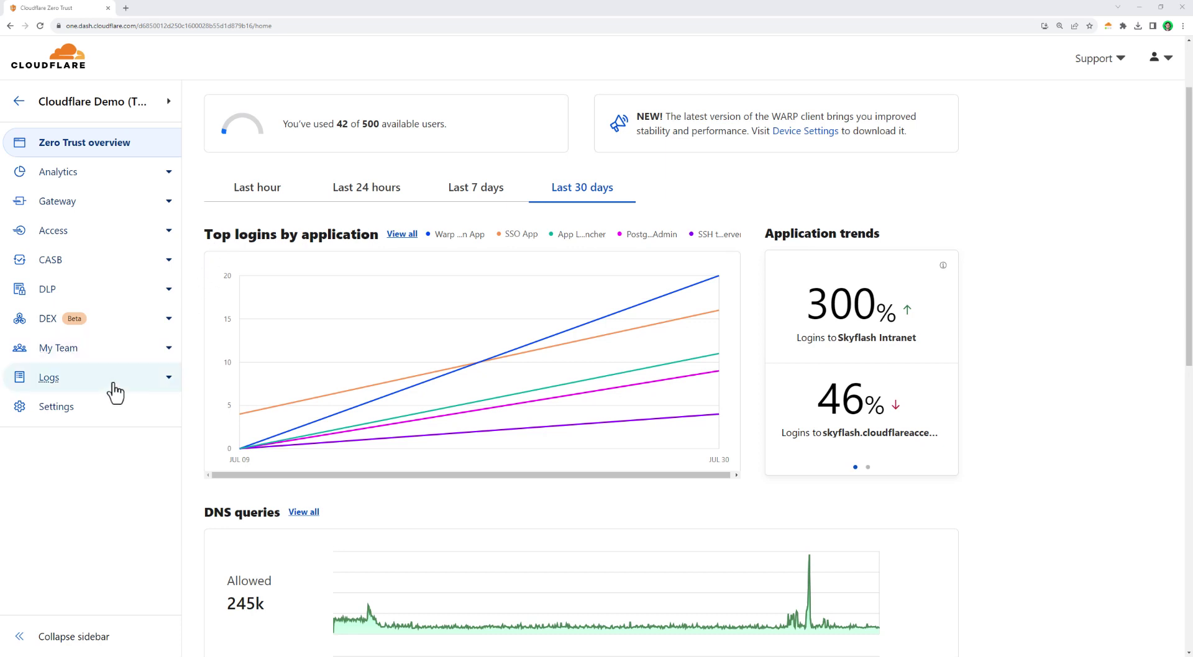
Review the login methods under Authentication settings and start adding a new login method
left_click(121, 409)
left_click(929, 233)
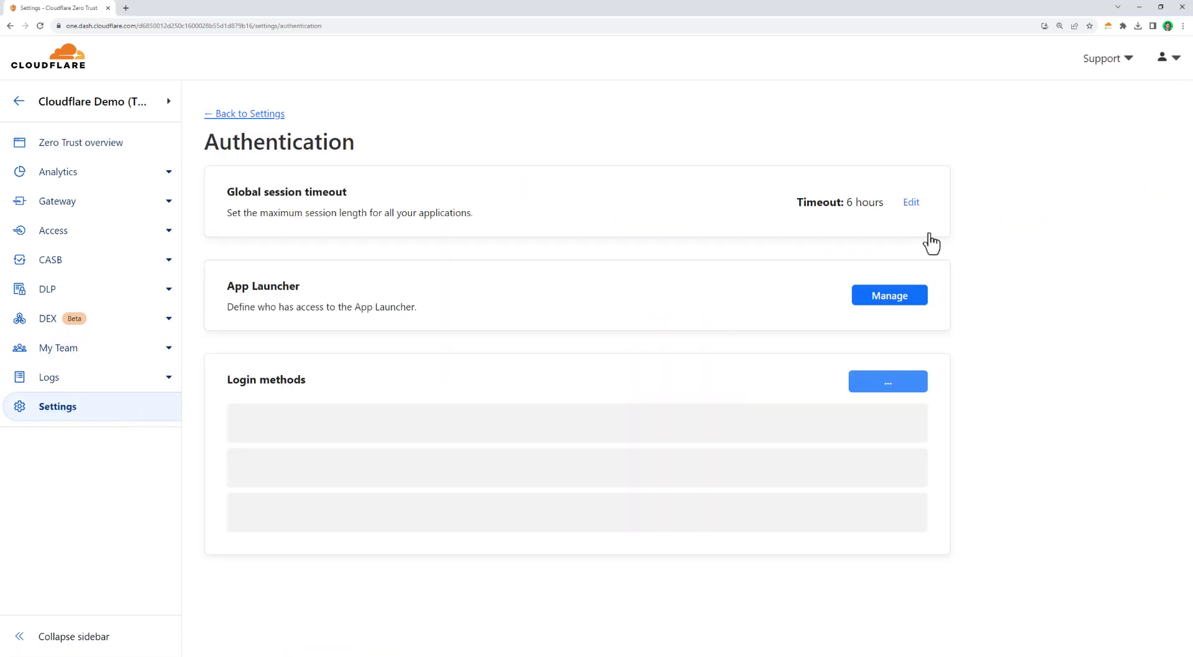
scroll(929, 232, "down", 3)
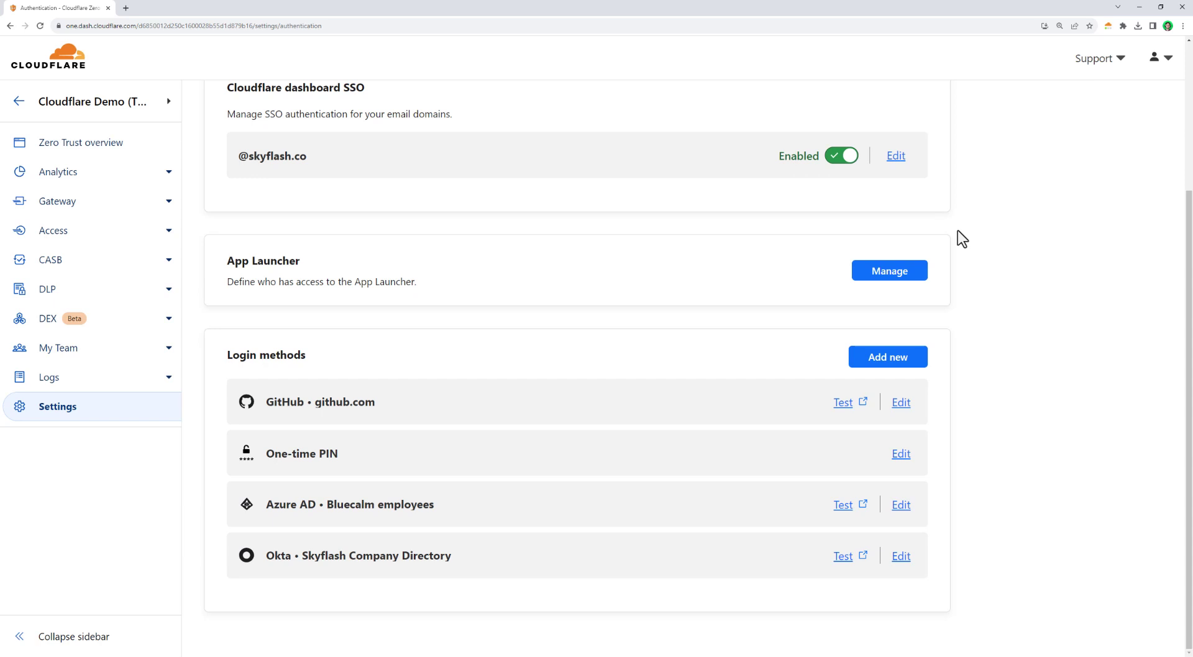
left_click(889, 358)
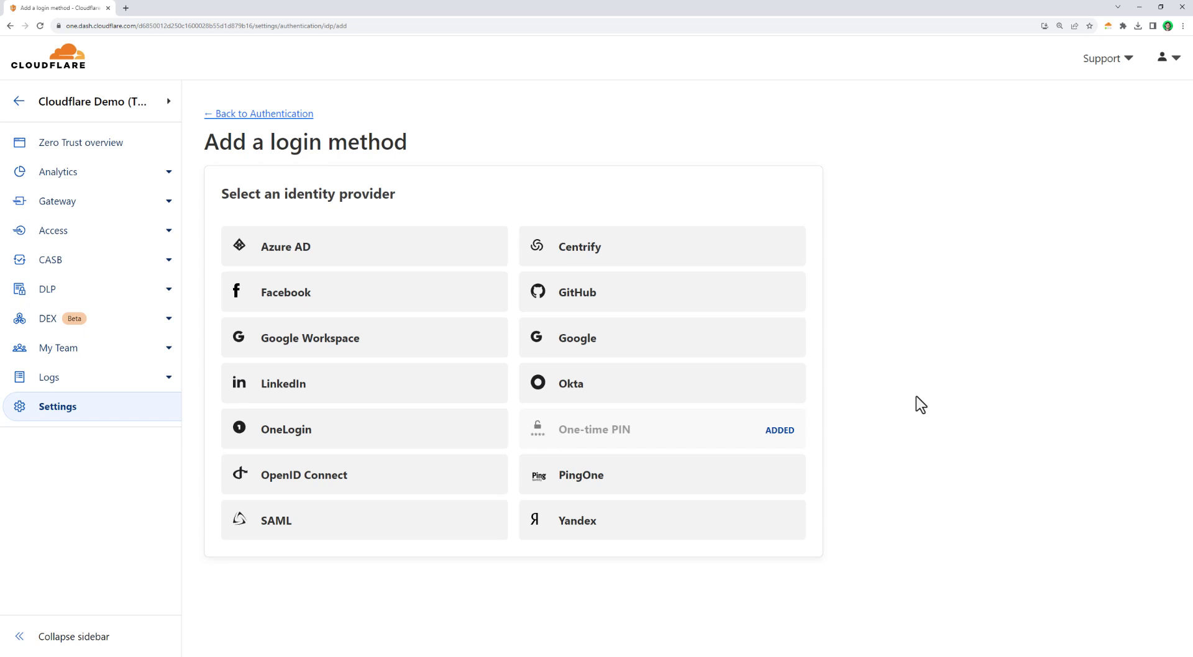
Open the WARP Client settings, scroll to Device posture, and start adding a new posture check
left_click(85, 406)
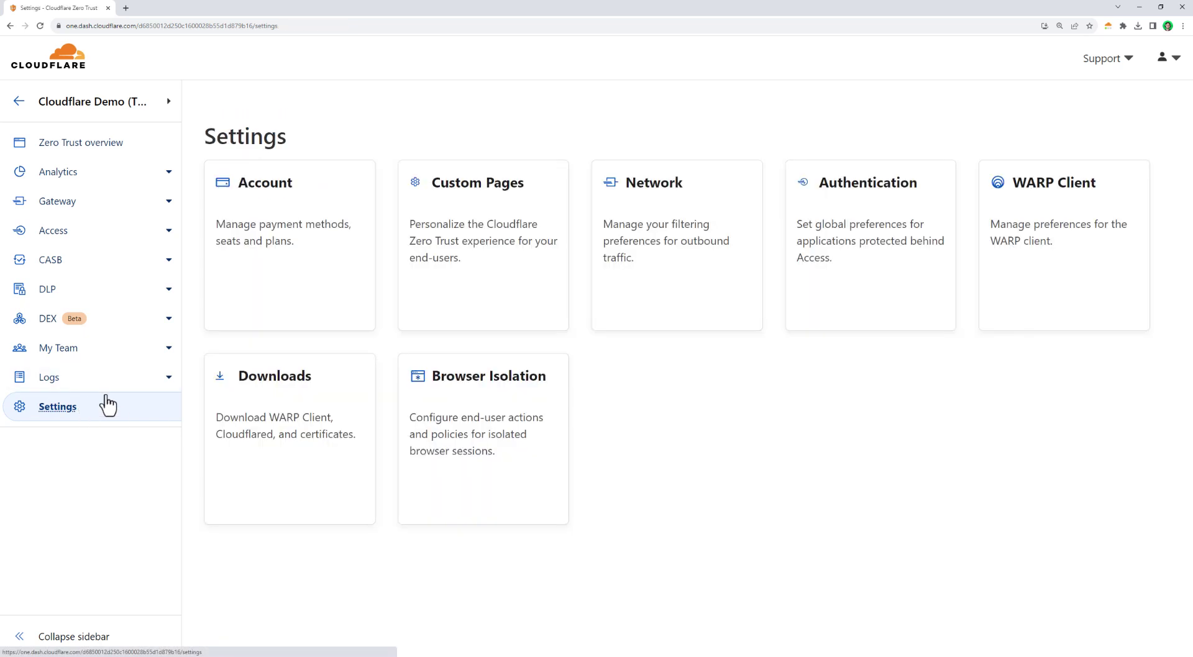
left_click(1088, 275)
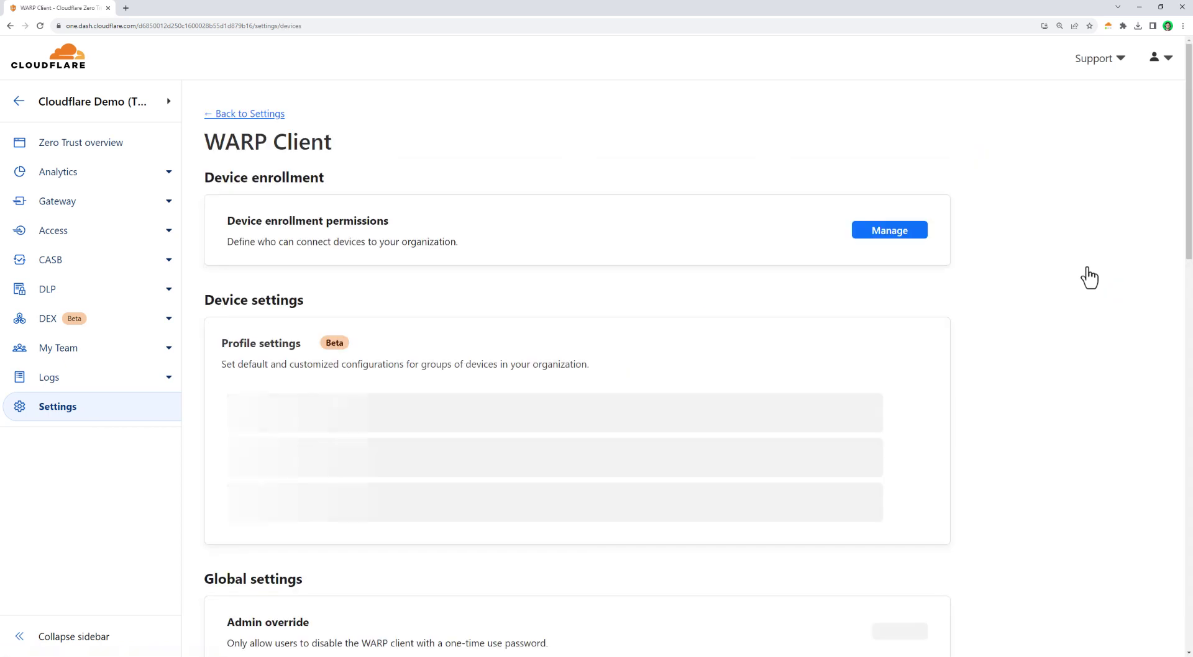
scroll(1091, 277, "down", 5)
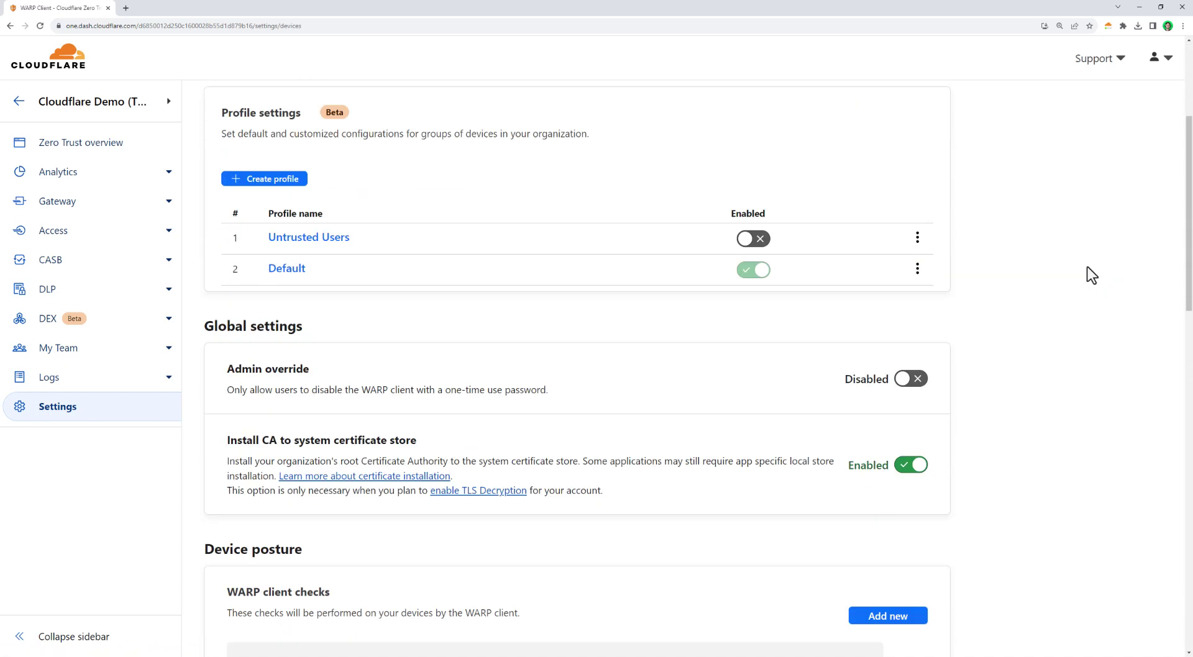
scroll(1091, 275, "down", 6)
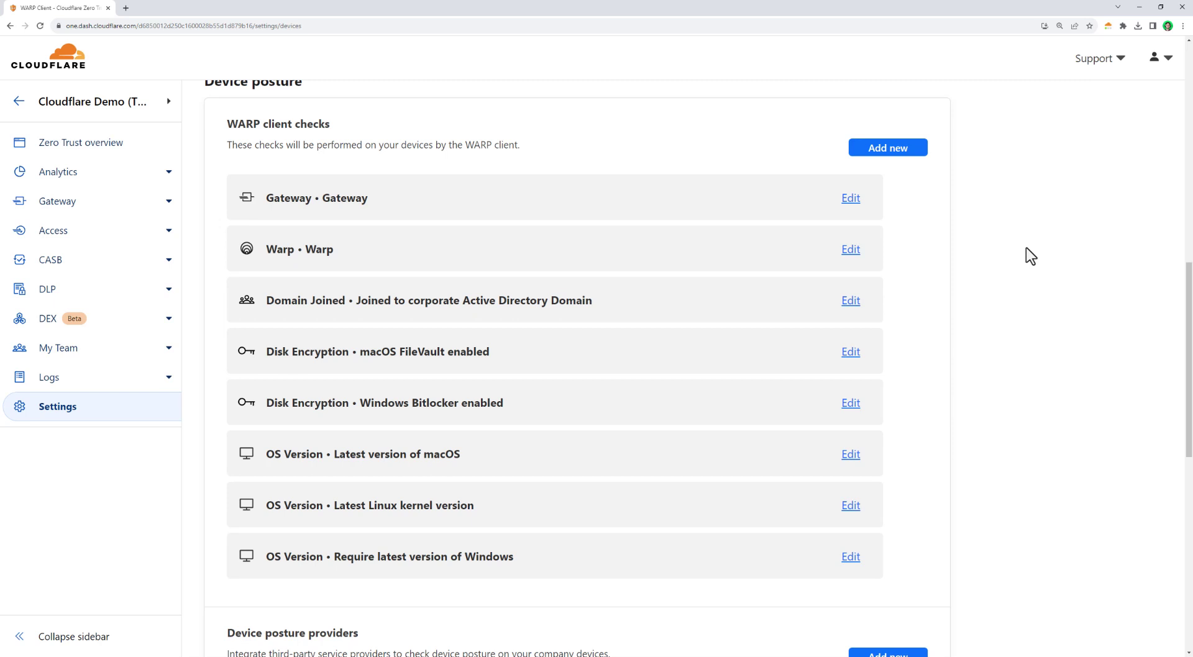
left_click(885, 150)
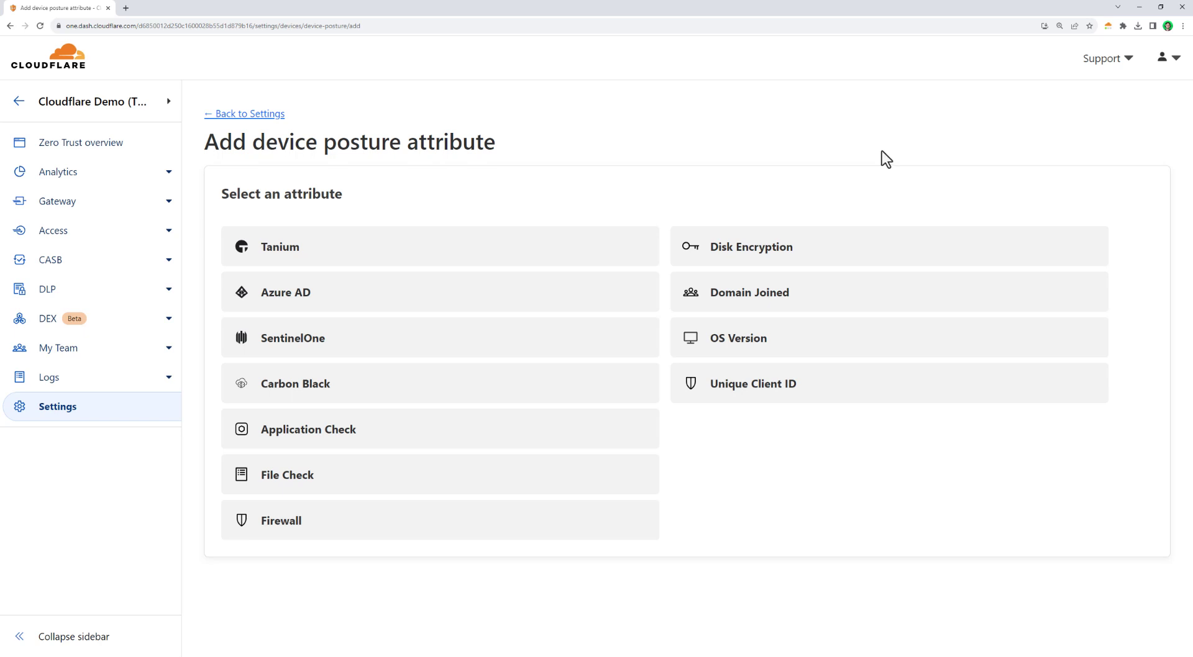
Return to WARP Client settings and scroll down to the CrowdStrike service provider checks
left_click(248, 123)
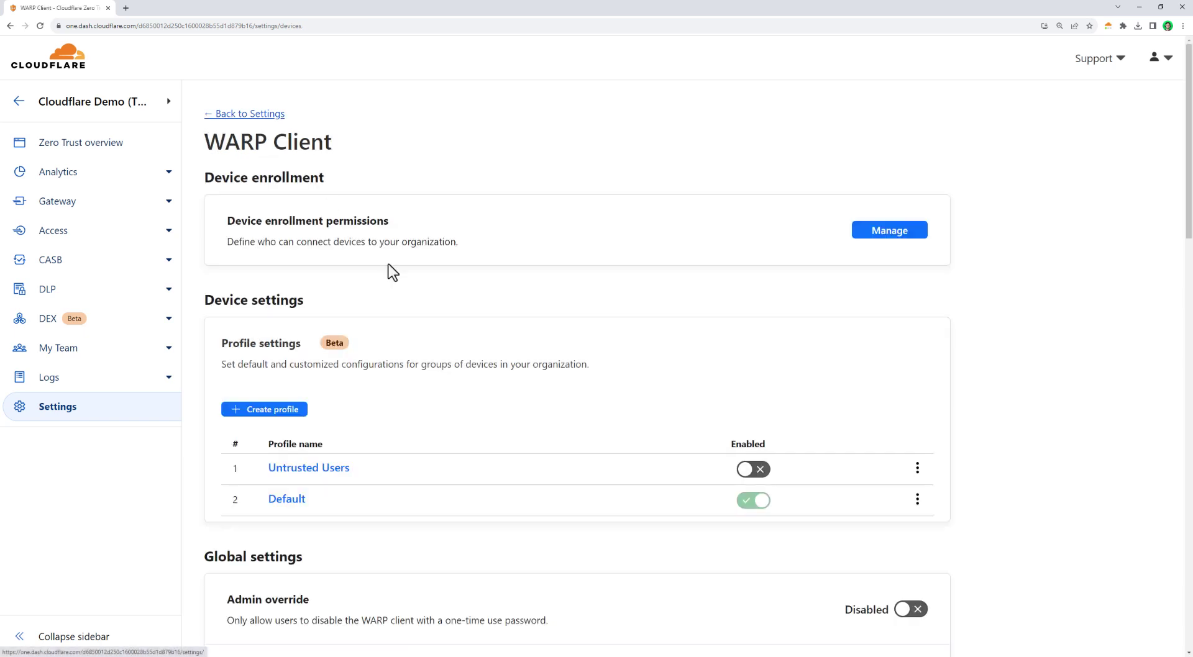
scroll(389, 269, "down", 2)
scroll(896, 385, "down", 15)
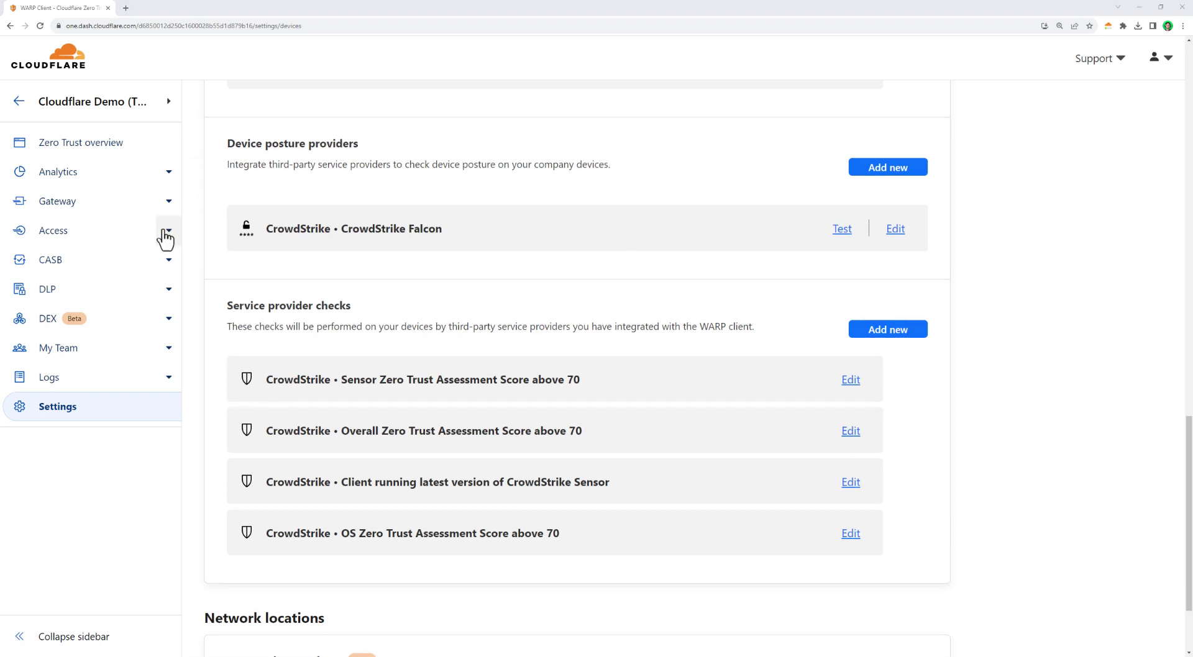
Go to the tunnels list and open the Corporate Apps Server tunnel configuration
left_click(109, 234)
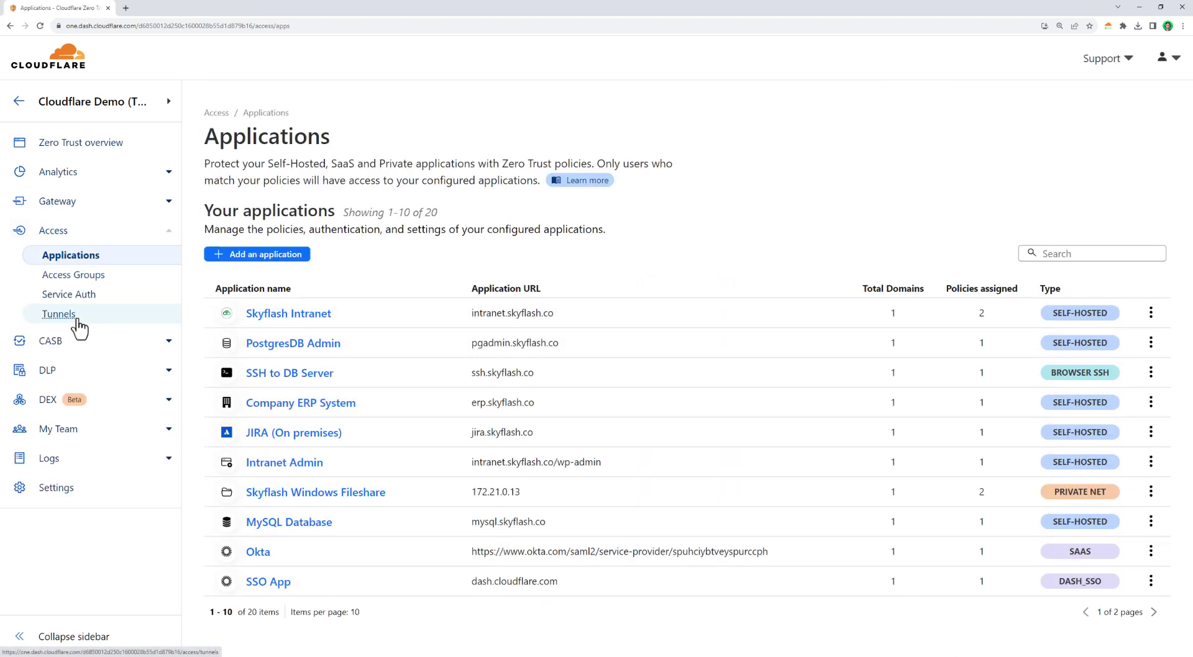
left_click(60, 314)
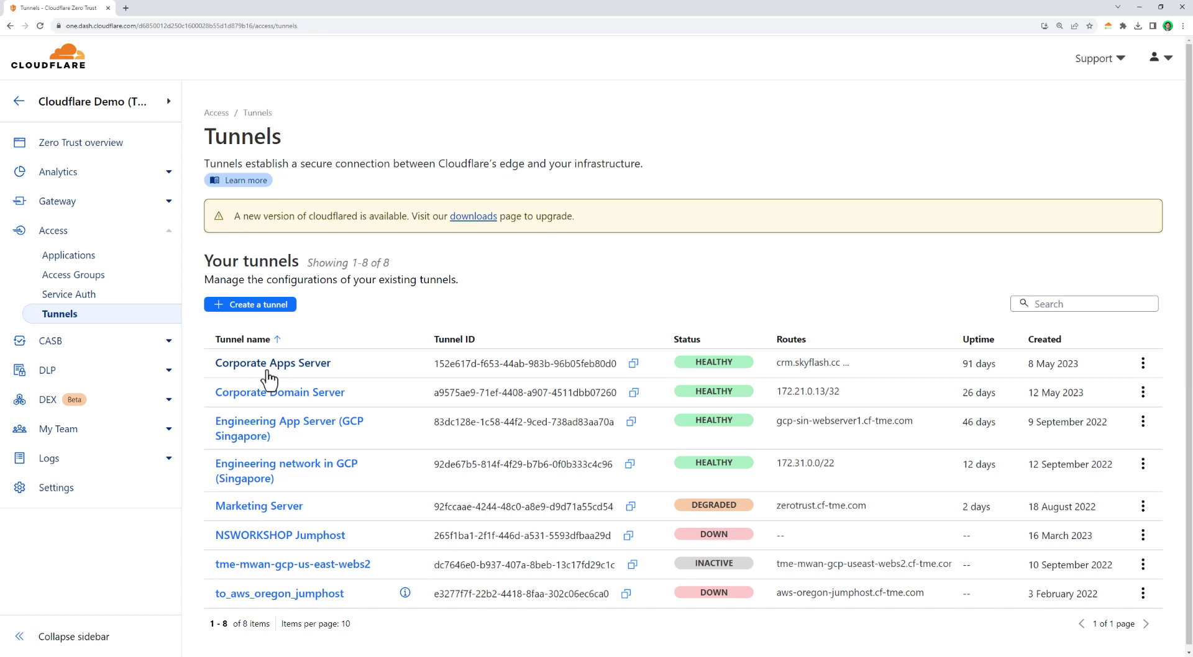
left_click(269, 366)
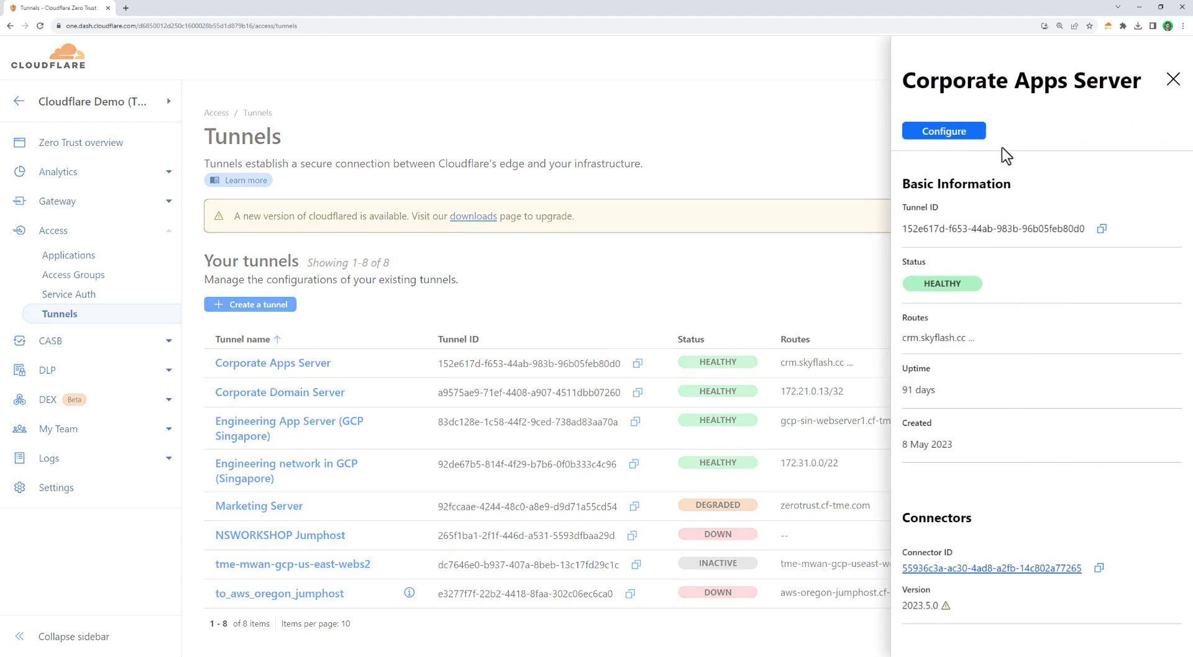
left_click(983, 131)
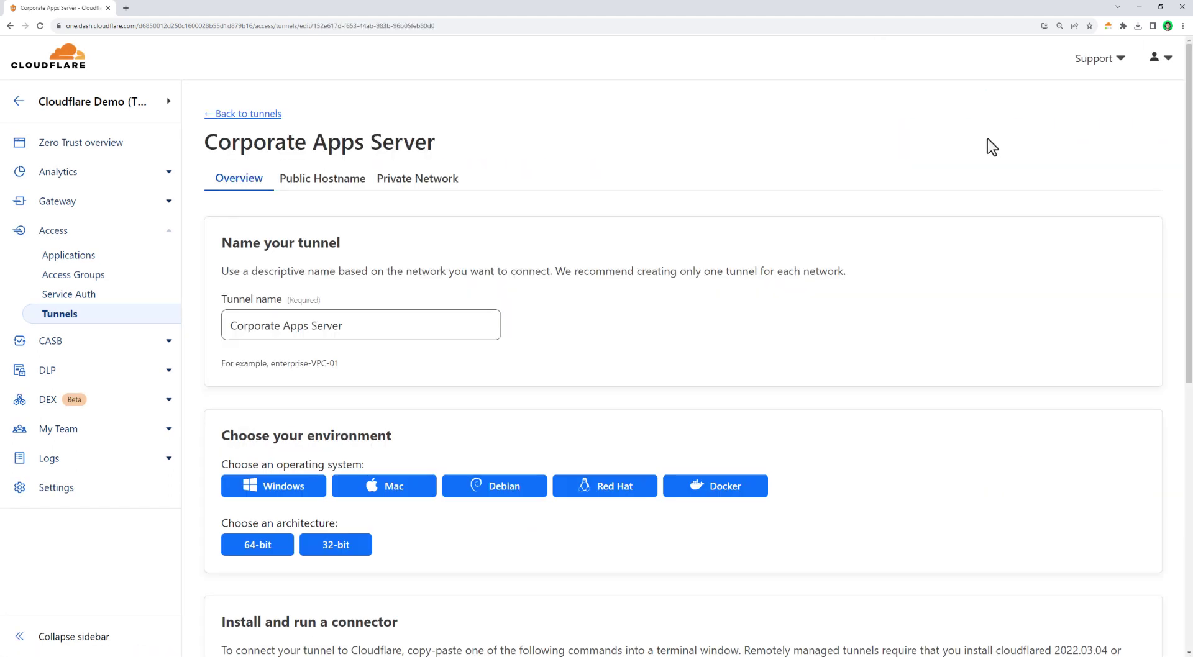
Choose Debian as the environment to display the cloudflared connector install commands
scroll(987, 140, "down", 5)
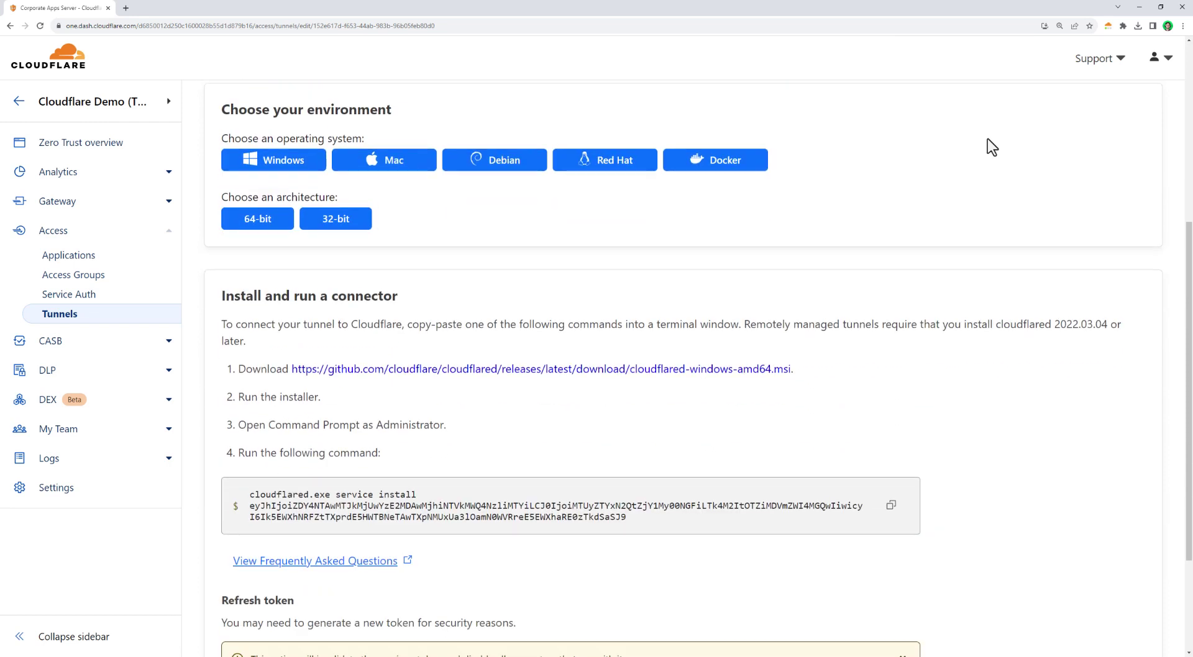
left_click(528, 167)
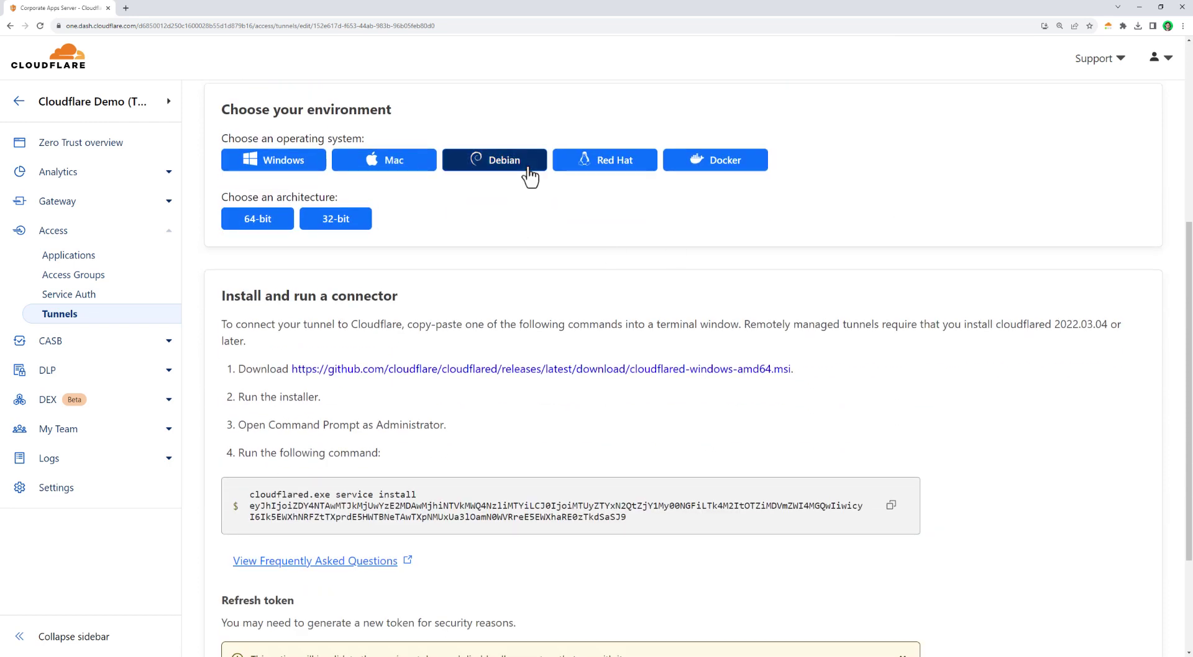
left_click(528, 168)
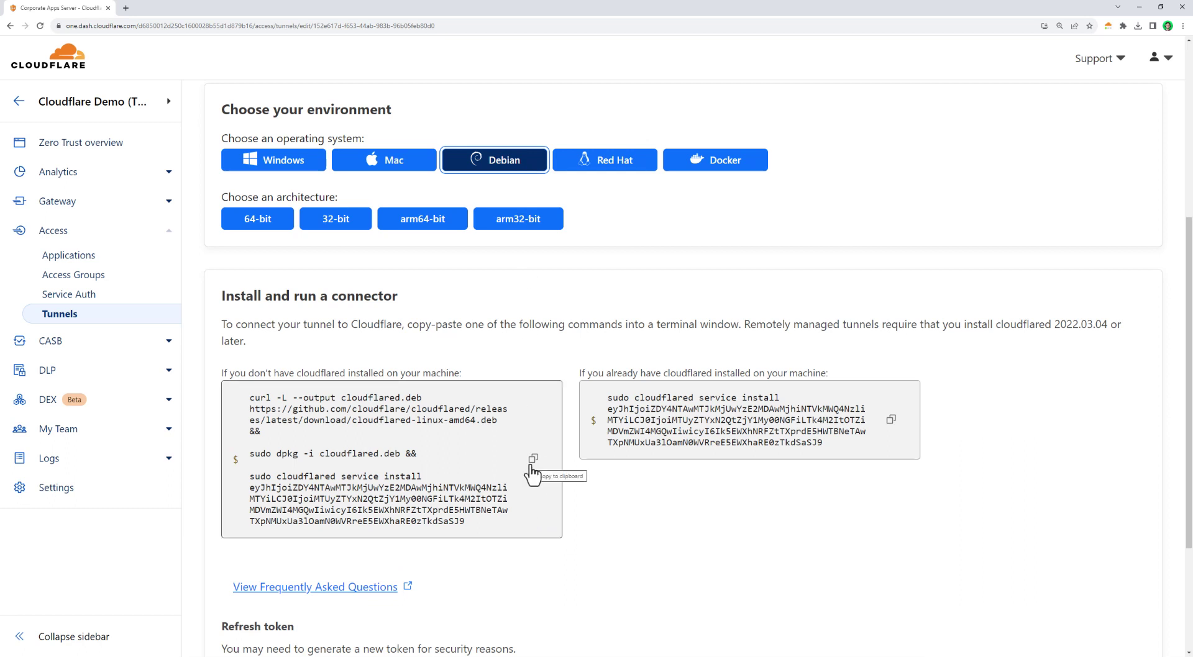
scroll(532, 476, "up", 4)
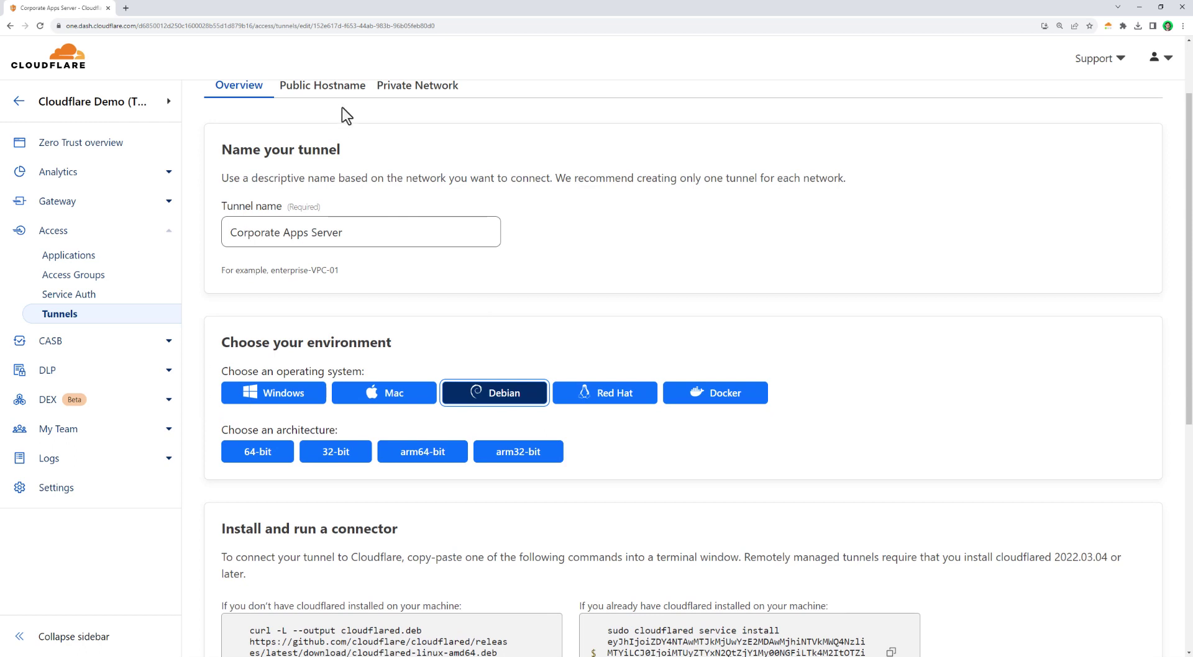
Review the tunnel's Public Hostname and Private Network tabs, then go to Access Applications
left_click(339, 104)
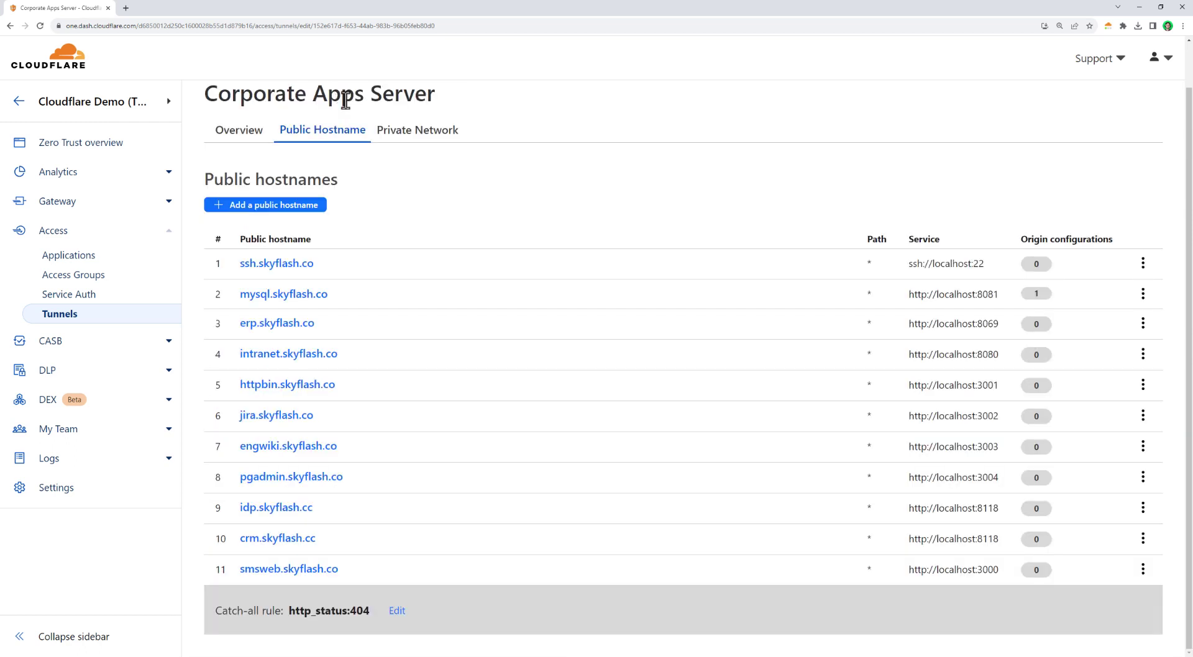
left_click(390, 134)
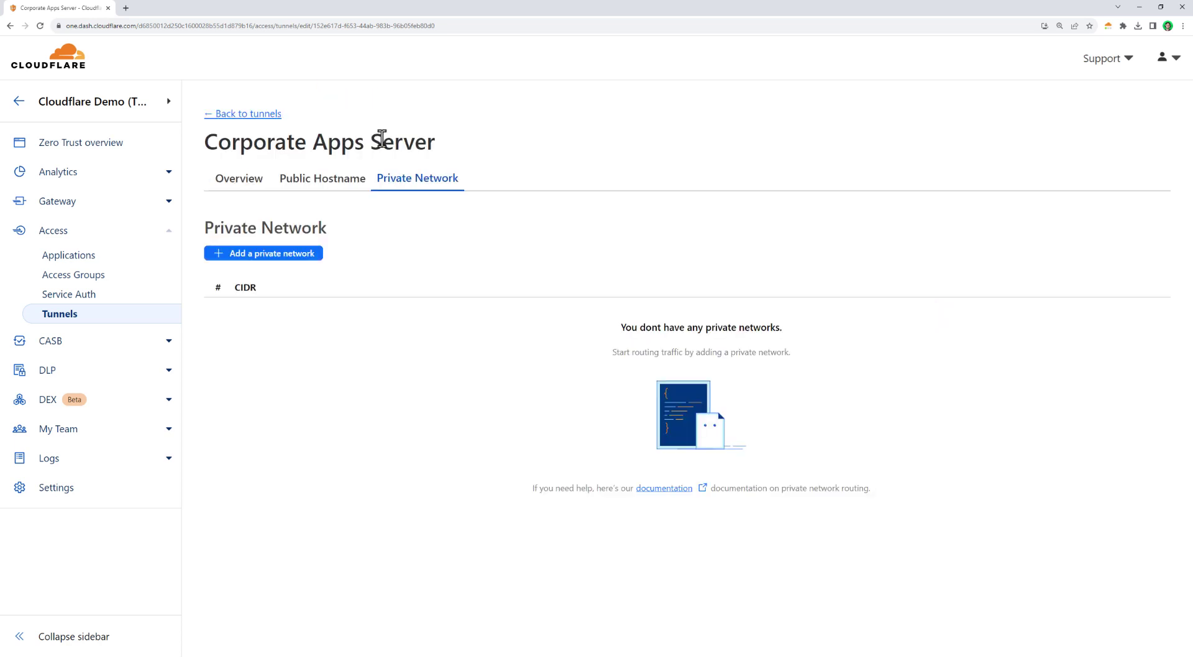
left_click(277, 253)
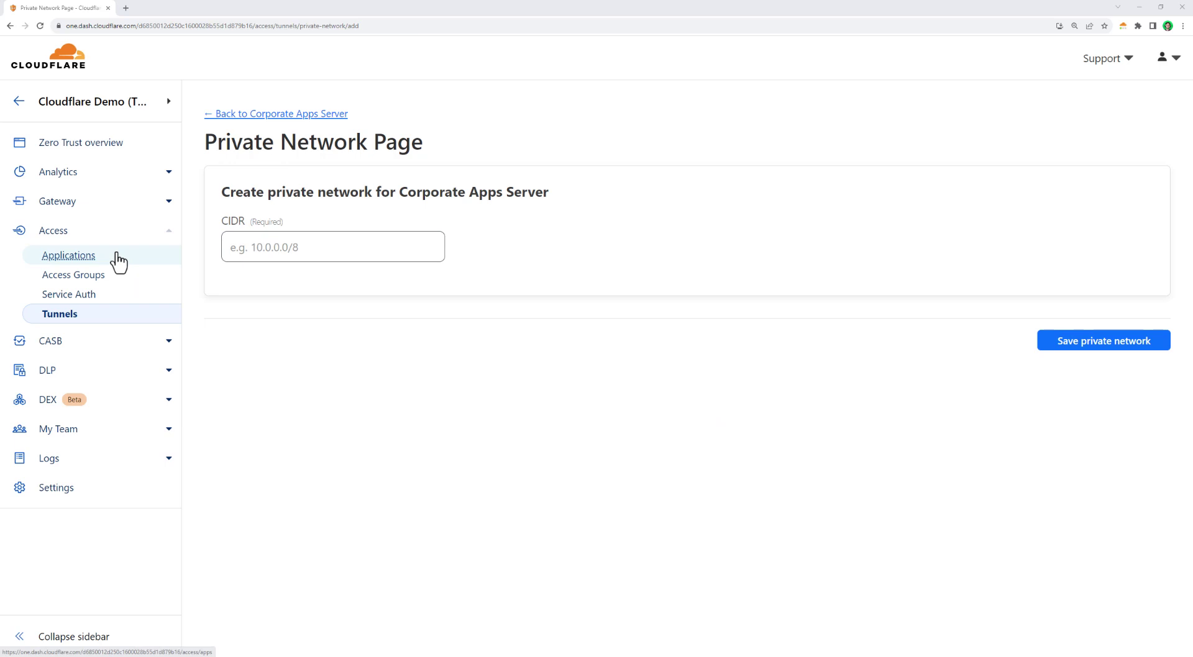
left_click(69, 255)
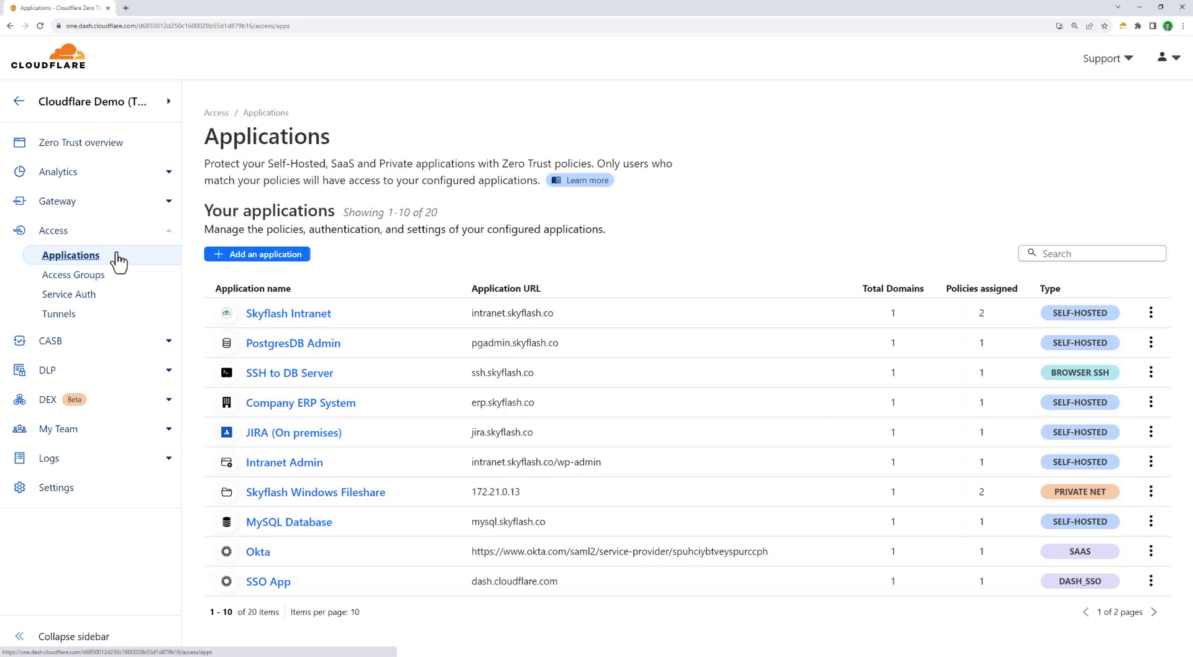
Open the Skyflash Intranet application for editing and review its authentication identity providers
left_click(308, 316)
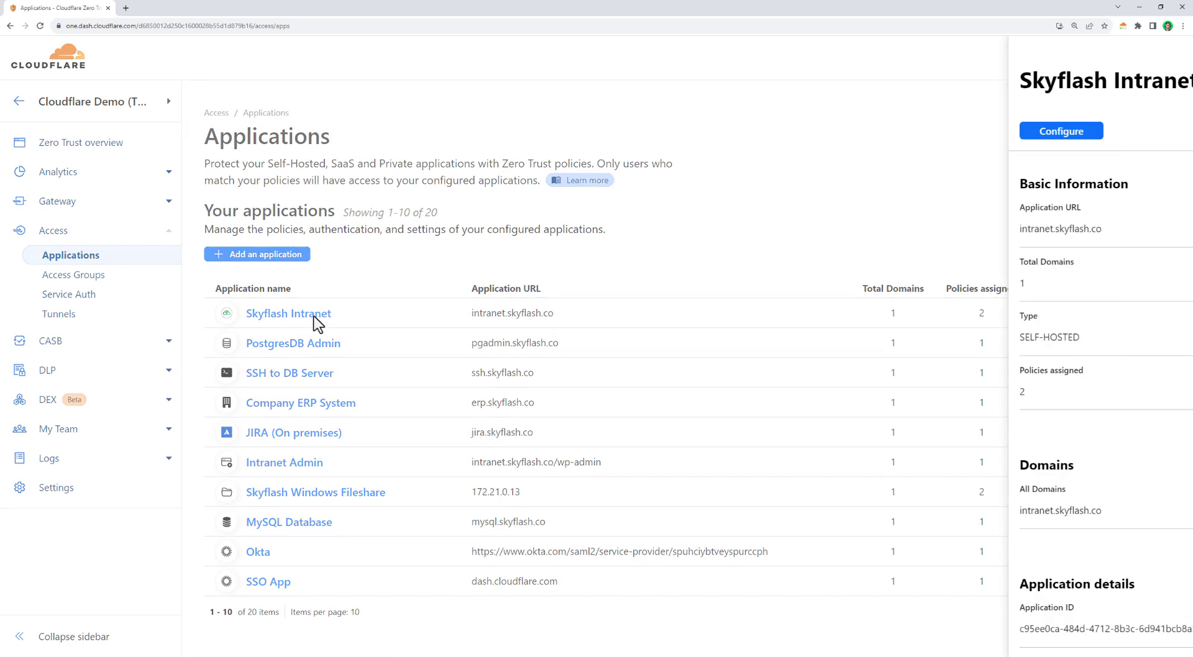
left_click(936, 131)
left_click(386, 179)
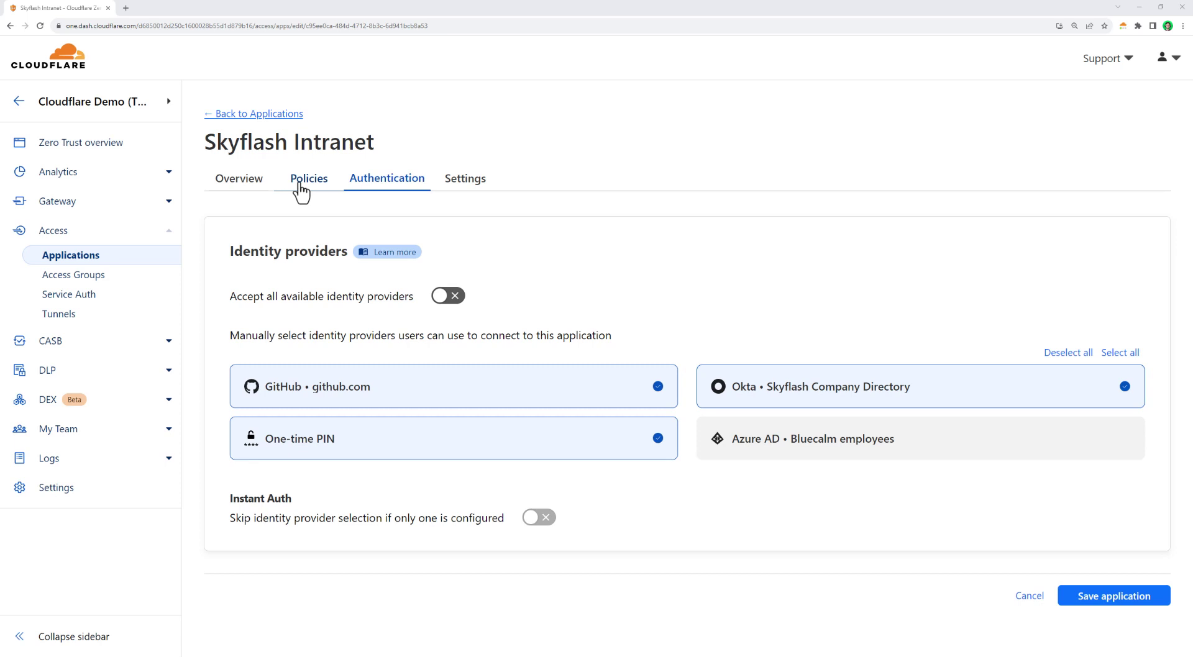
Inspect the Employee Access policy rules, then return to the Skyflash Intranet policies list
left_click(300, 185)
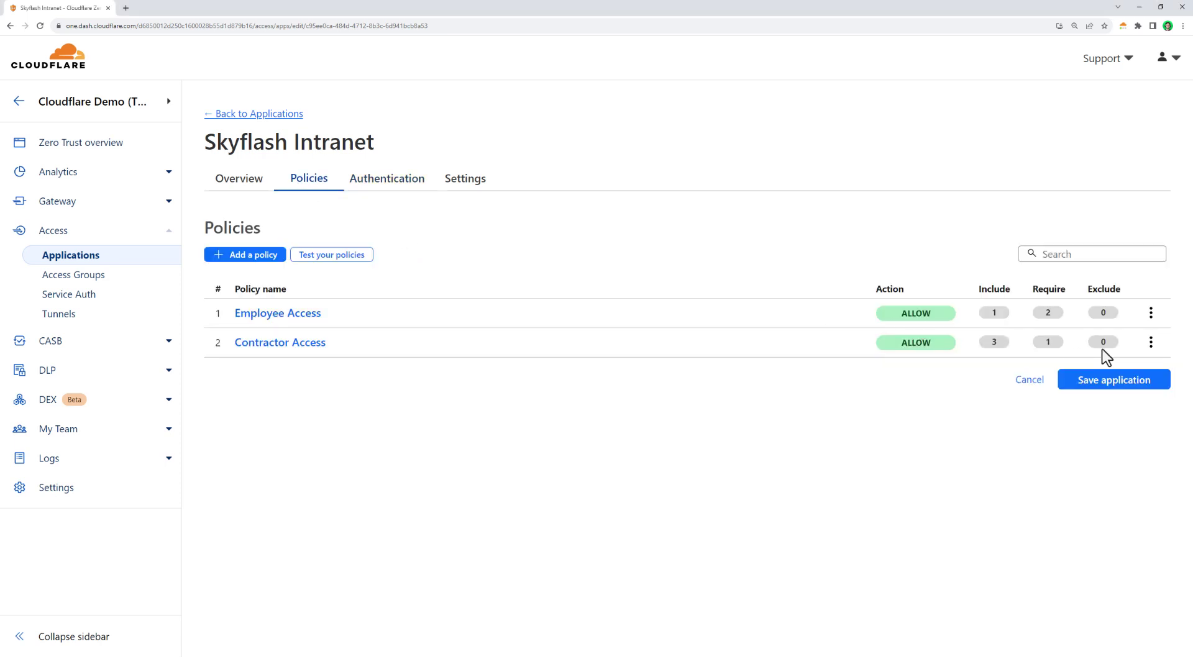
left_click(1151, 314)
left_click(1125, 339)
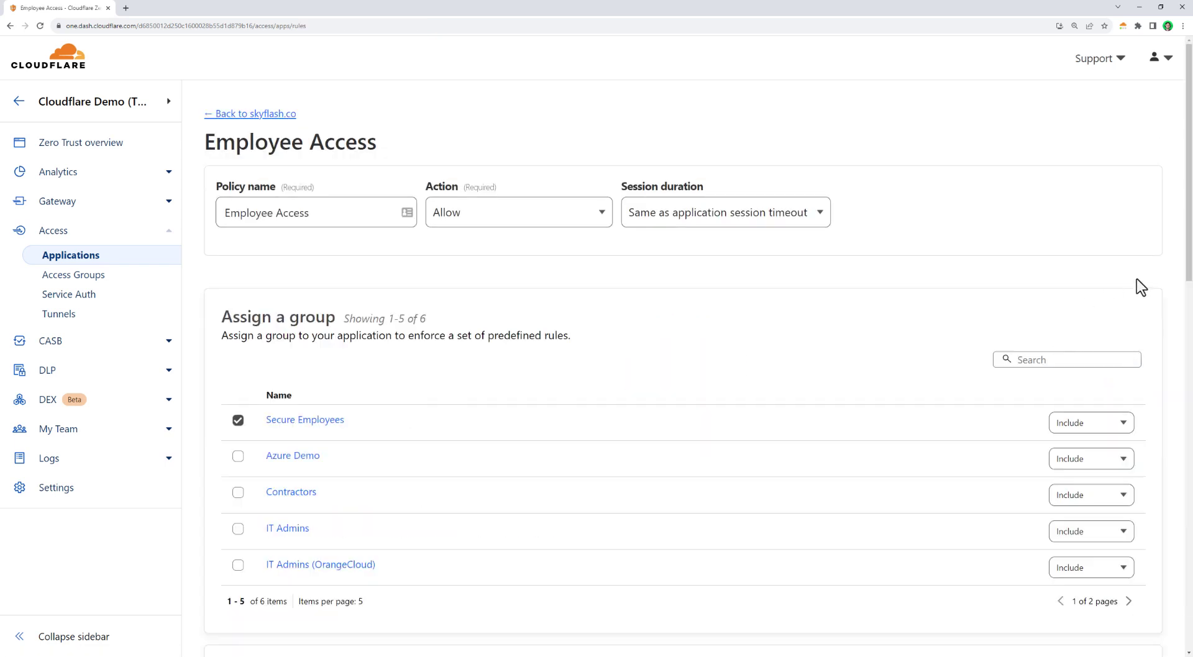
left_click_drag(1188, 272, 1180, 448)
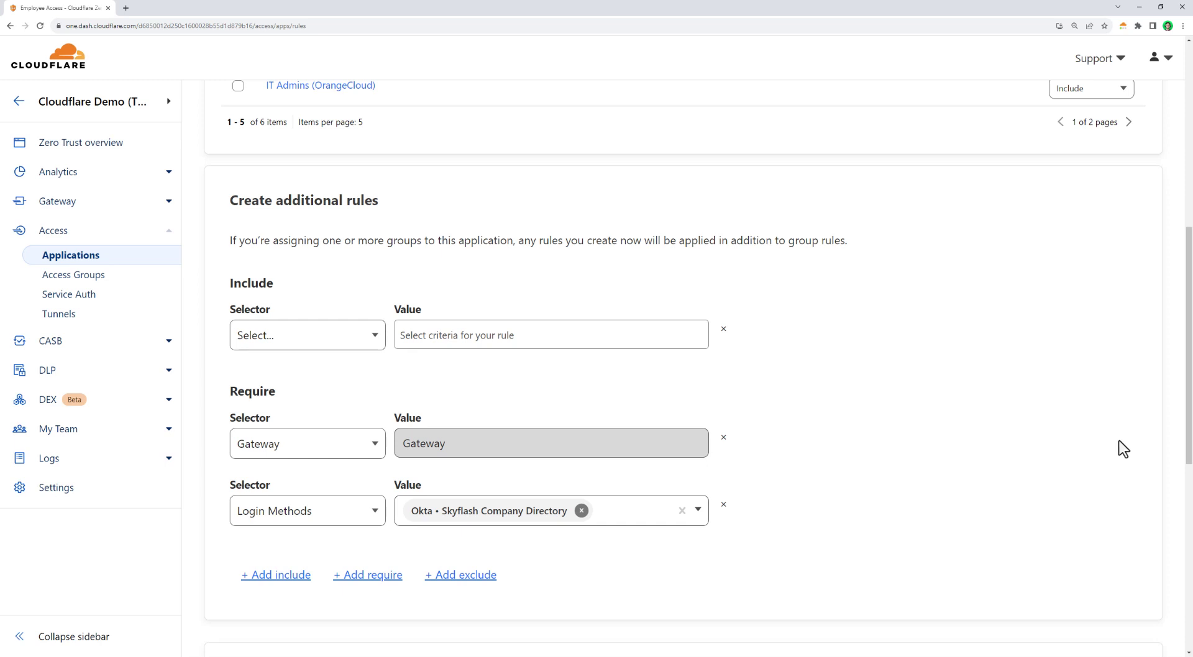
scroll(1072, 427, "up", 8)
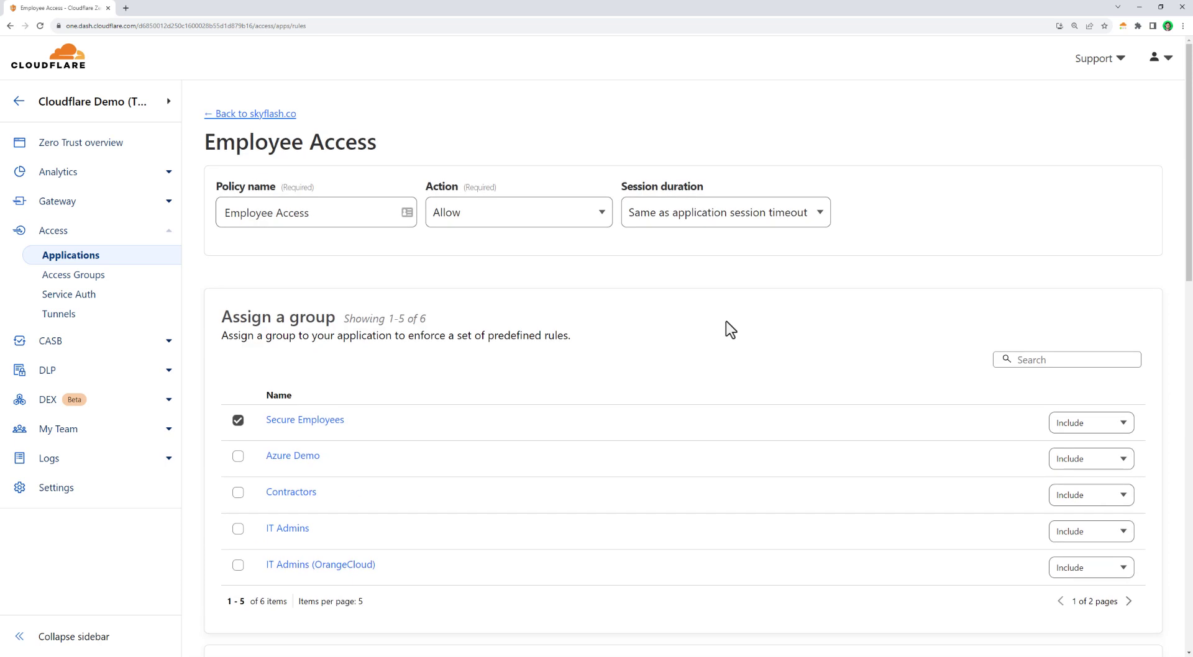
left_click(218, 115)
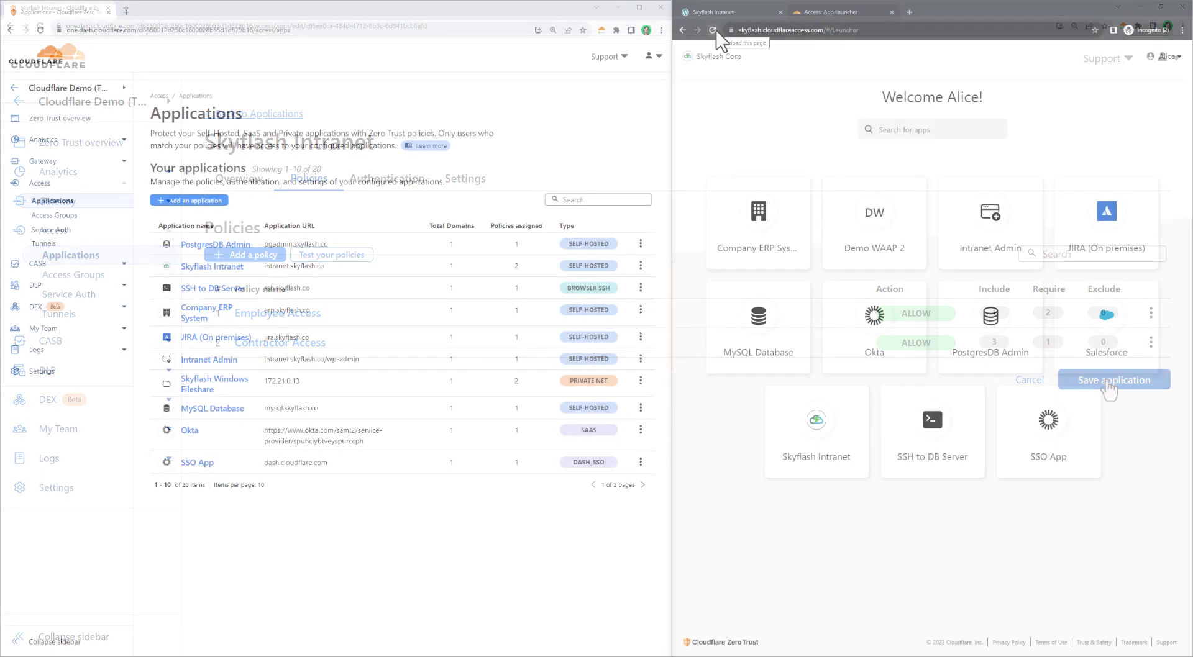
Launch PostgresDB Admin from the app launcher and submit the justification 'need to update schema'
left_click(712, 30)
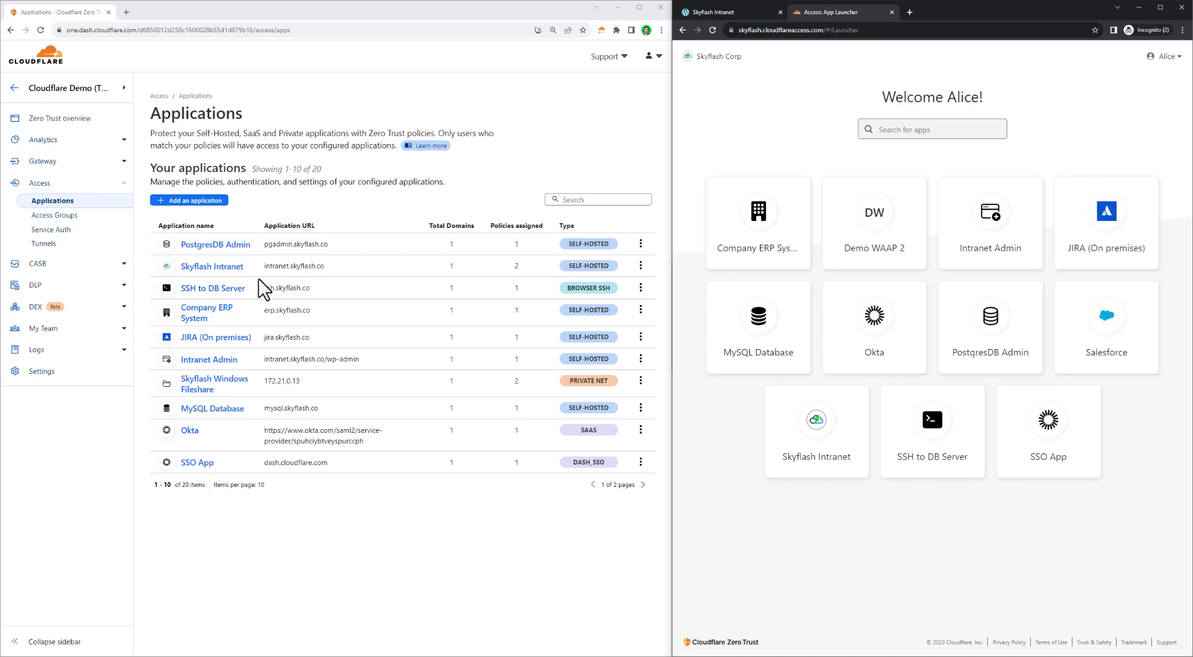
left_click(995, 341)
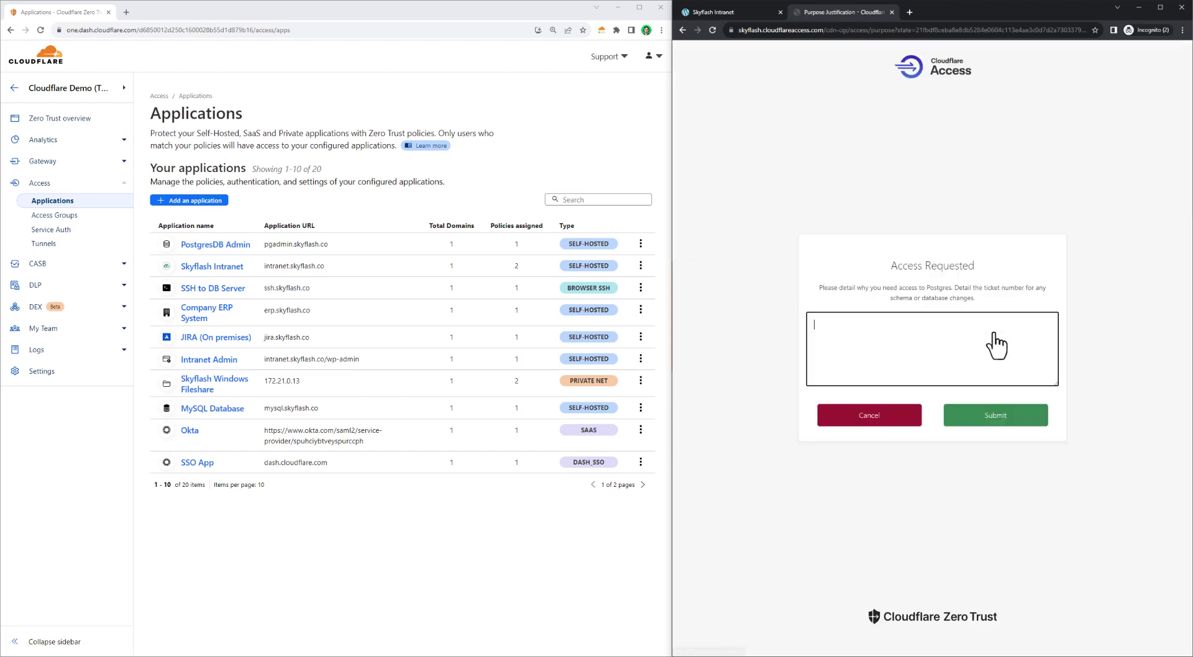
type("need to update schema")
left_click(975, 415)
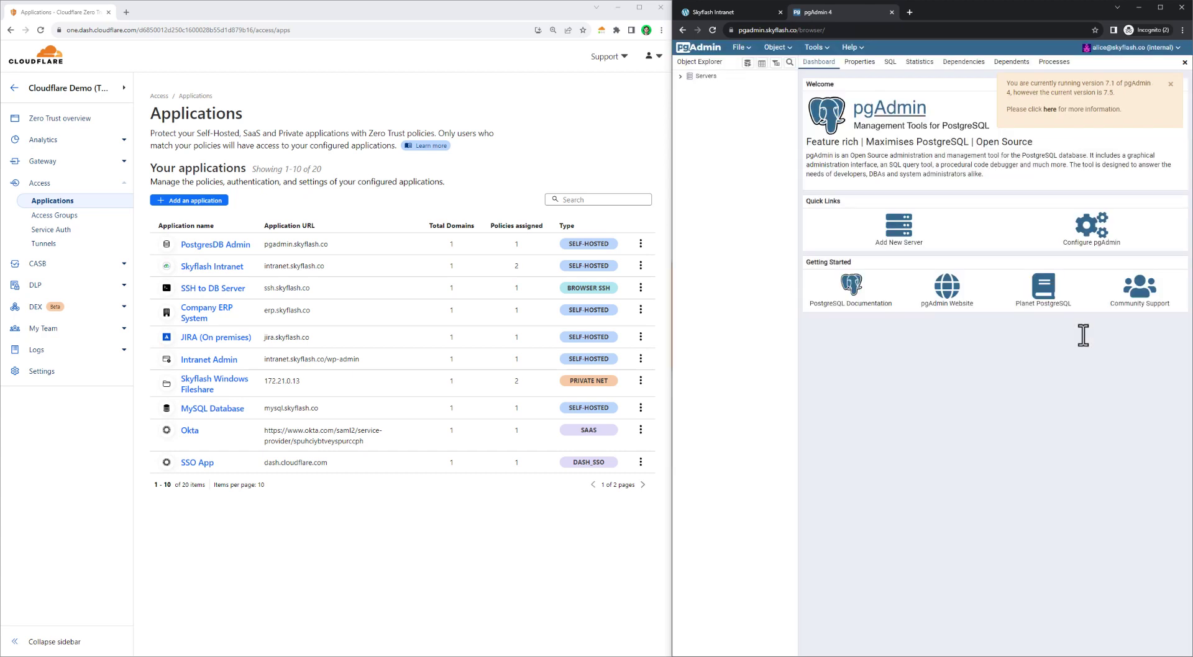
Open ssh.skyflash.co in a new tab and run 'du /' in the browser SSH shell
left_click(909, 12)
type("ssh.skyflash.co")
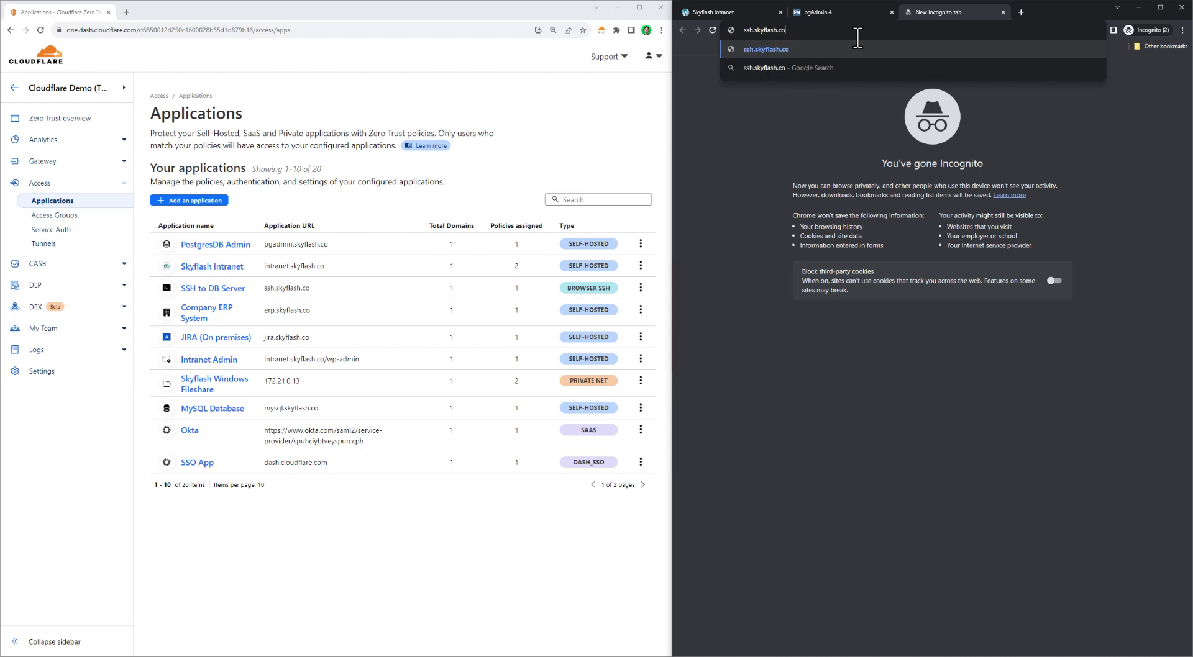
key("Return")
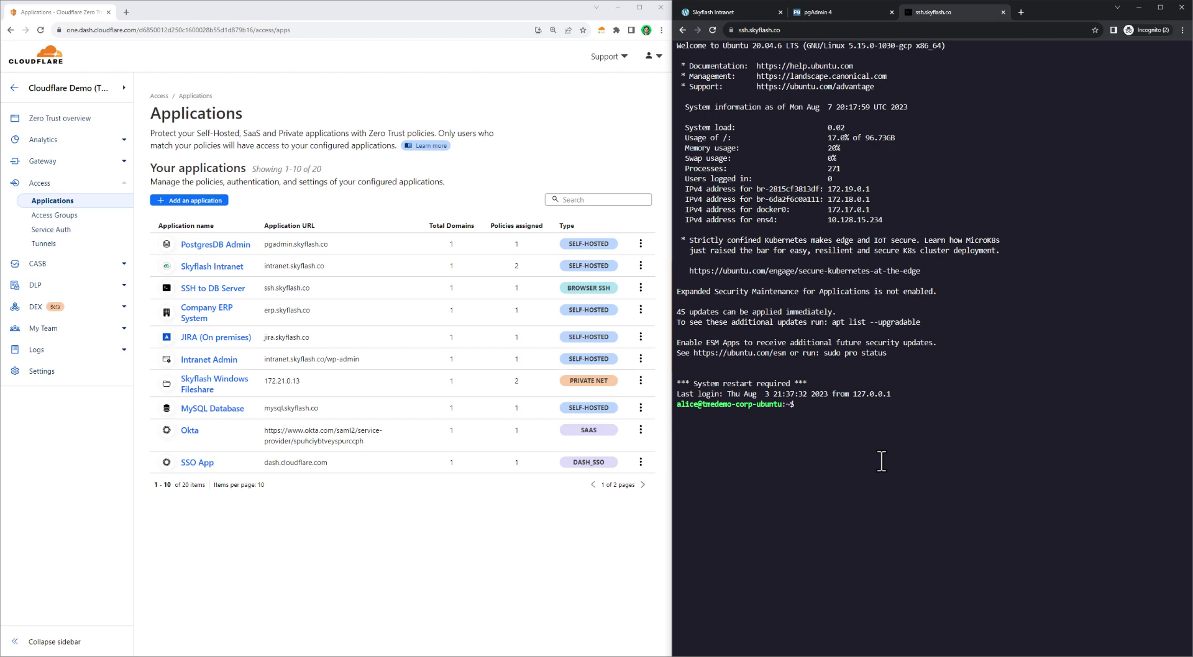
type("du /")
key("Return")
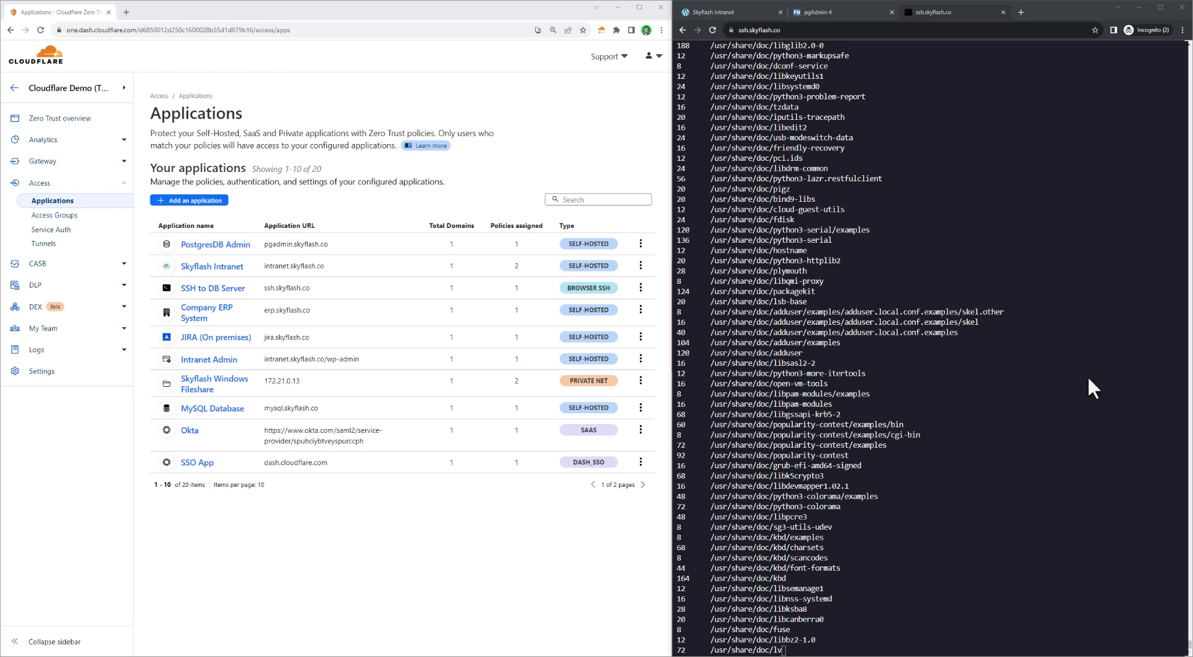
Connect Remote Desktop to 172.21.0.13, submit the sign-in credentials, and accept the certificate warning
type("172.21.0.13")
key("Return")
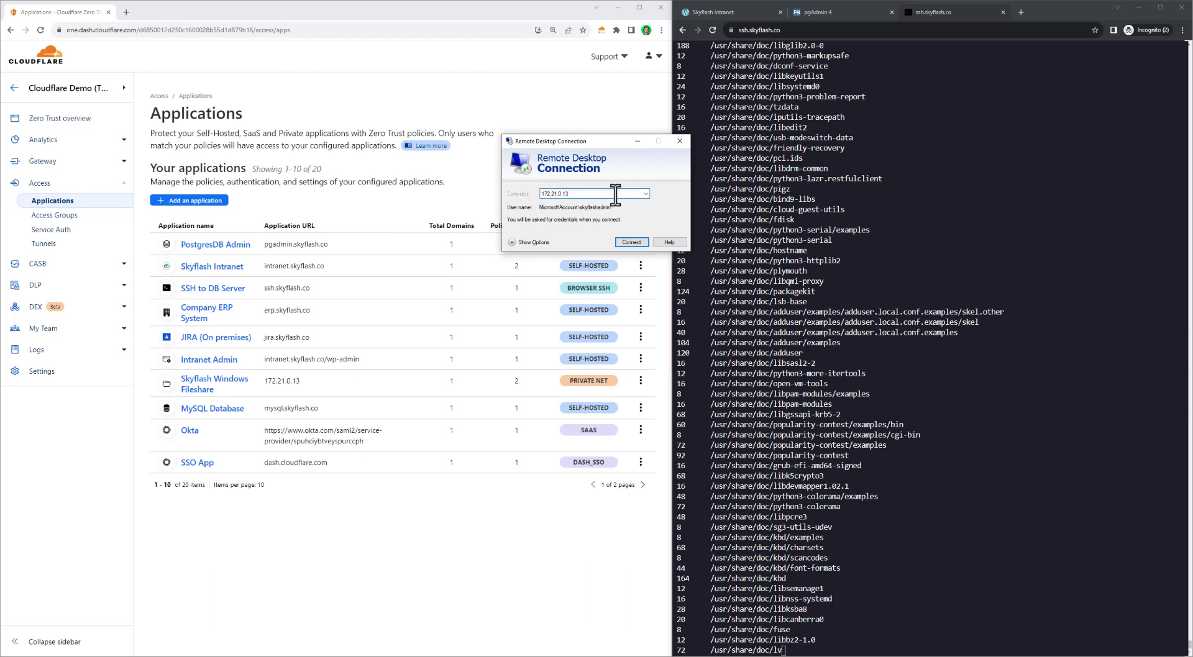
key("Return")
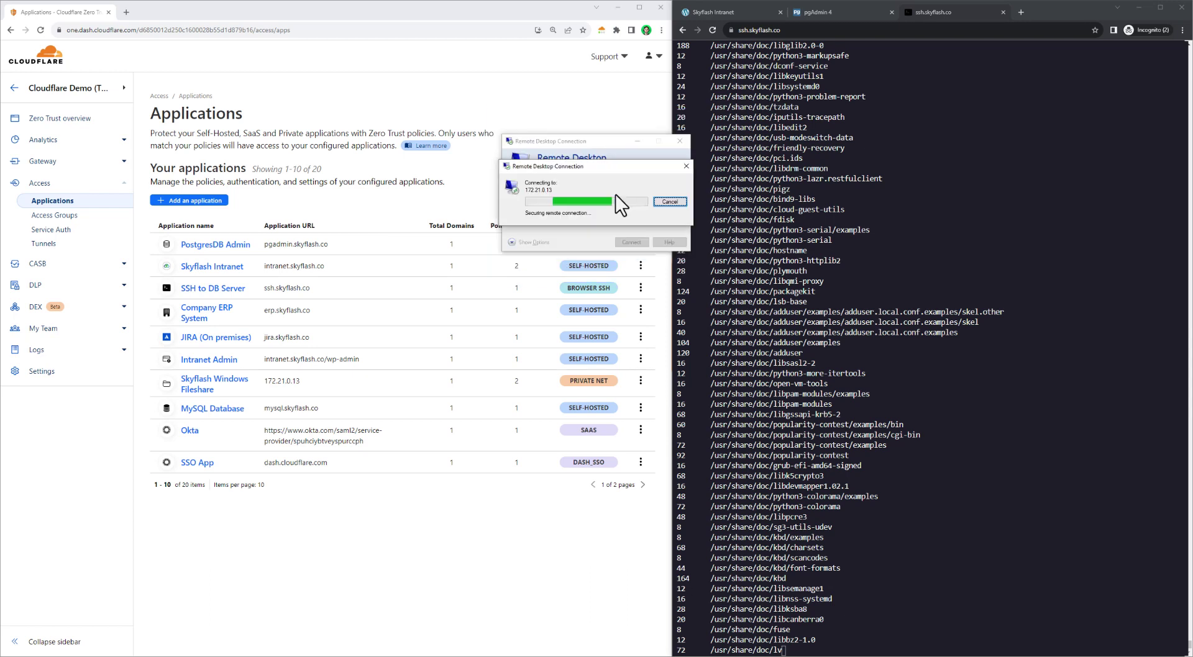
left_click(635, 274)
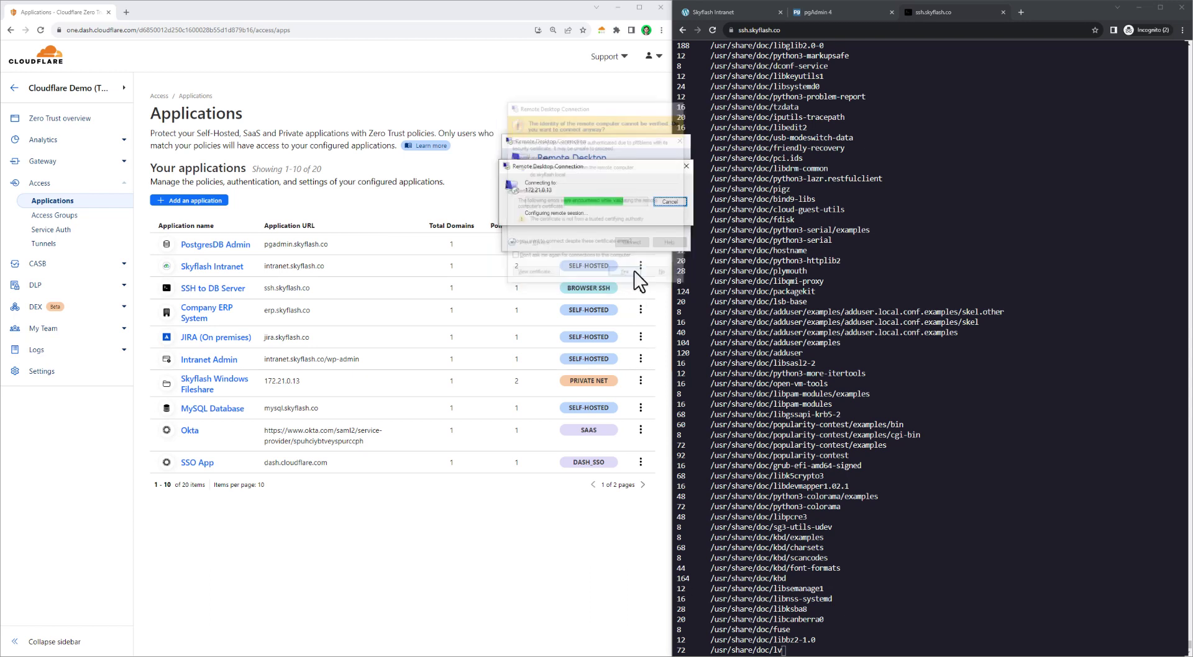